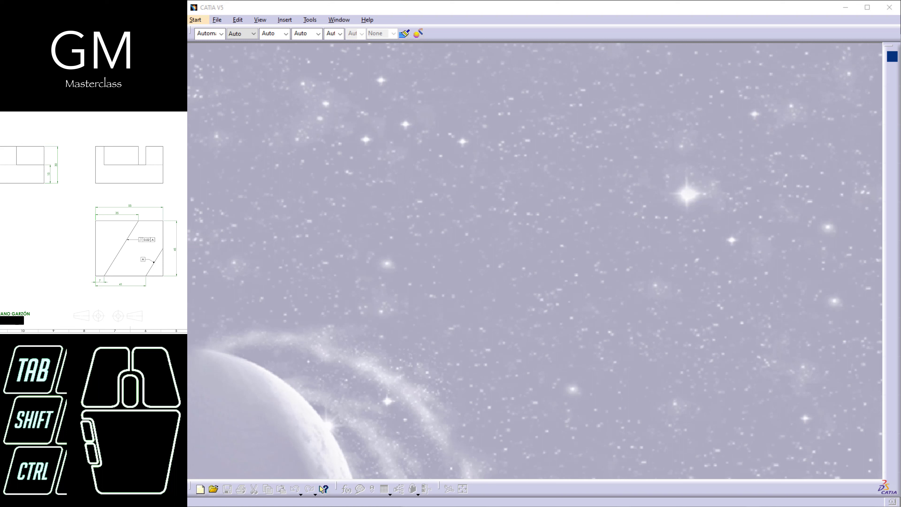
# Create a new mechanical design part named tutorial8
pyautogui.click(198, 20)
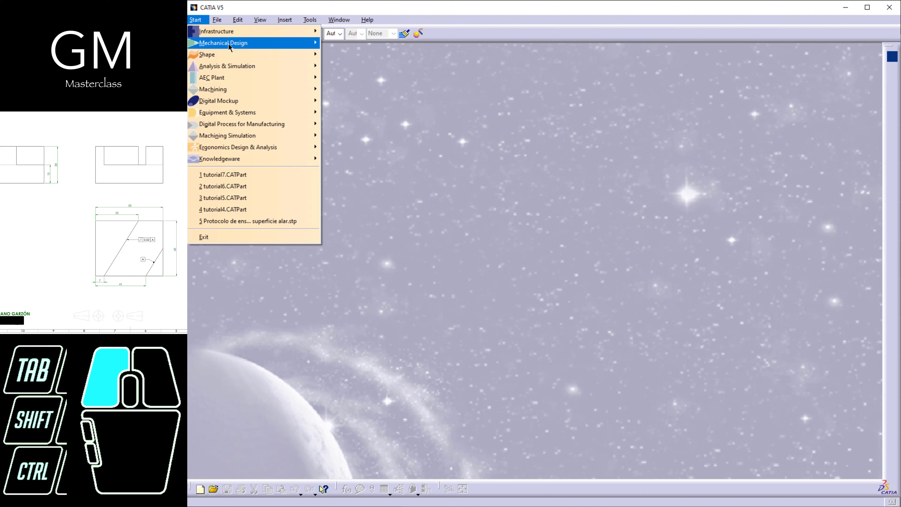
pyautogui.moveTo(278, 45)
pyautogui.click(347, 43)
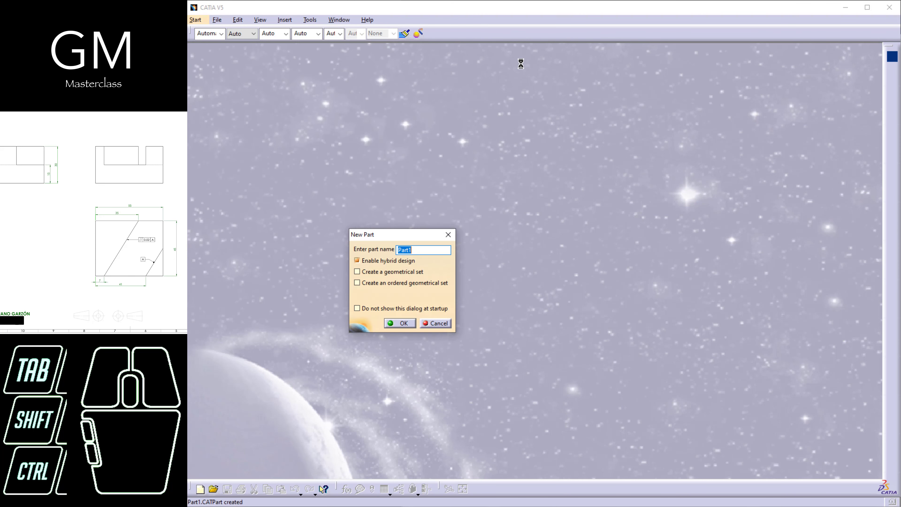
pyautogui.write('tutorial8')
pyautogui.press('Return')
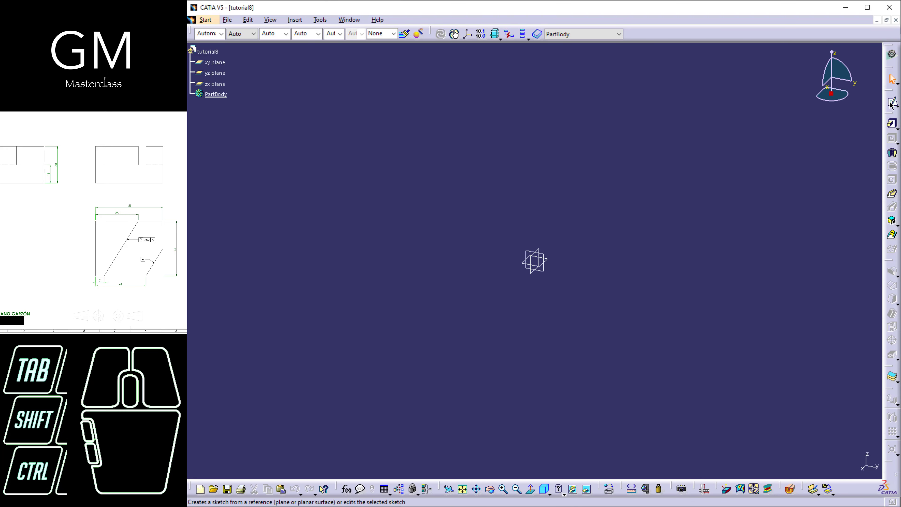
# Sketch a rectangle about 121 by 86 mm on the xy plane with one corner at the origin
pyautogui.click(891, 103)
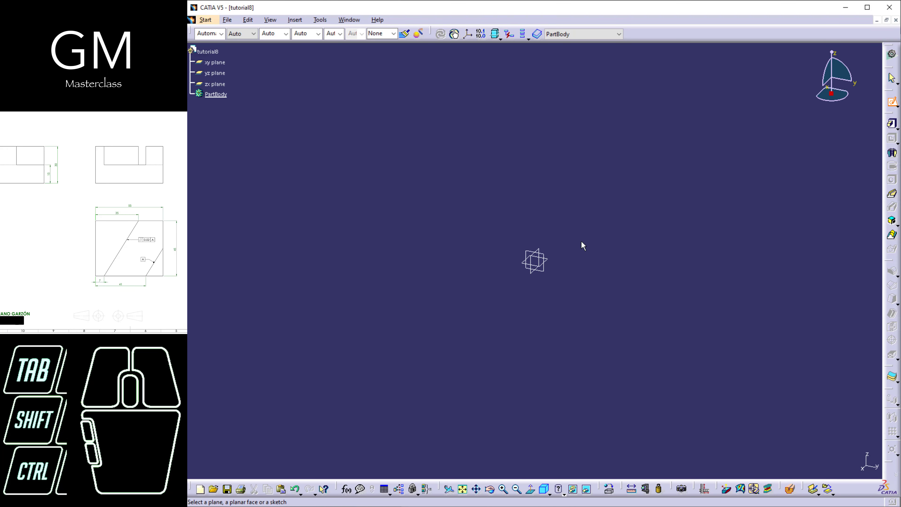
pyautogui.click(546, 260)
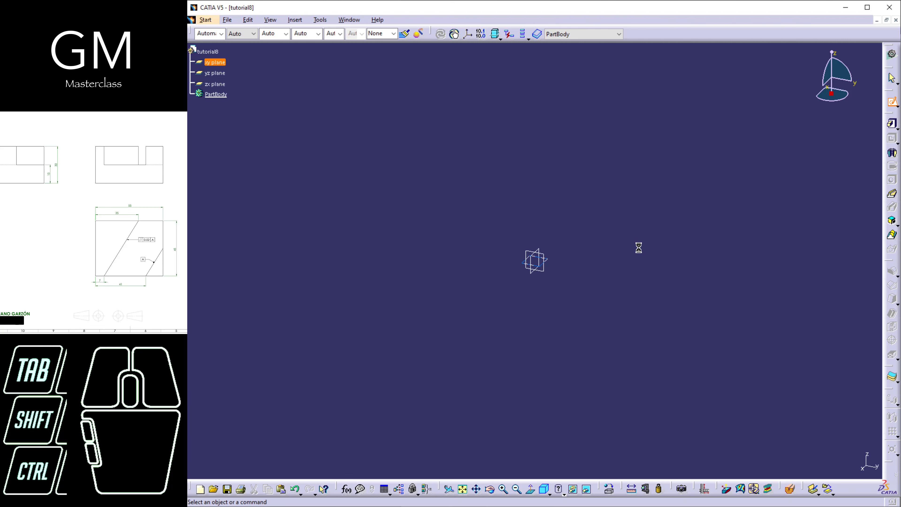
pyautogui.moveTo(642, 262); pyautogui.dragTo(515, 277, button='middle')
pyautogui.moveTo(586, 275); pyautogui.dragTo(542, 291, button='middle')
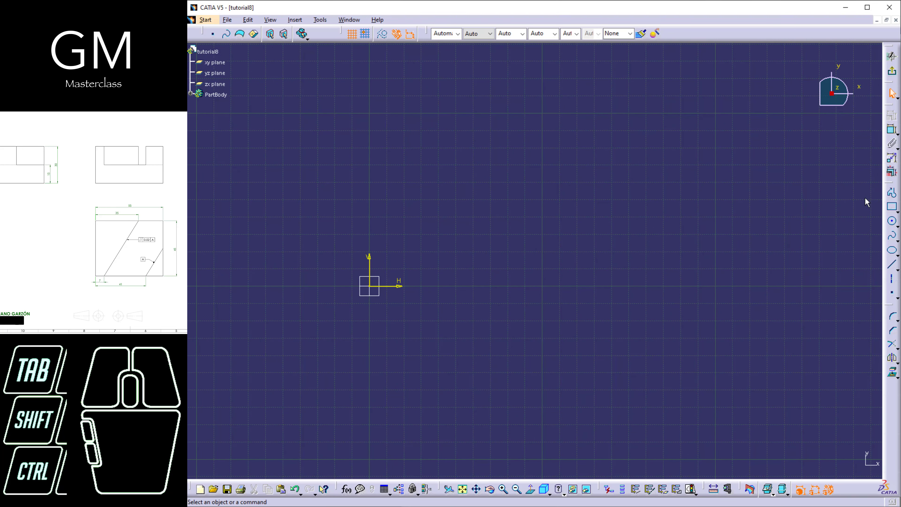
pyautogui.click(892, 207)
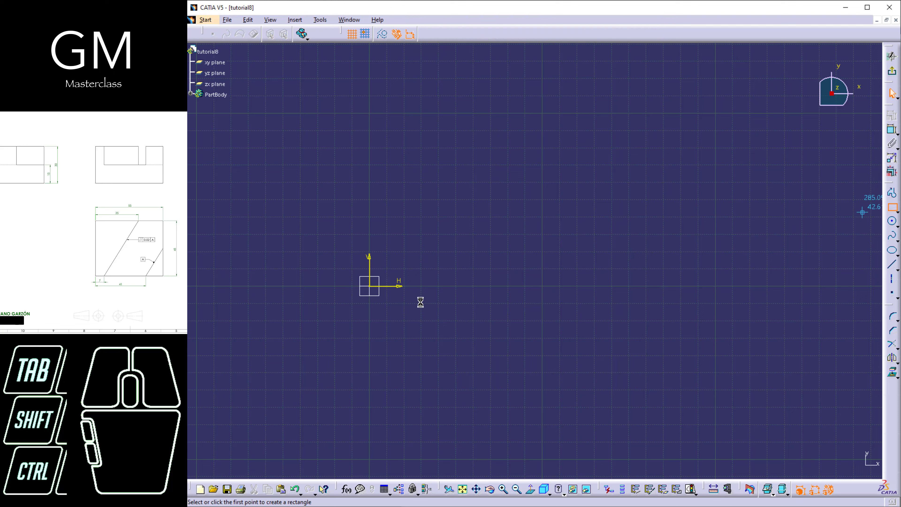
pyautogui.click(370, 286)
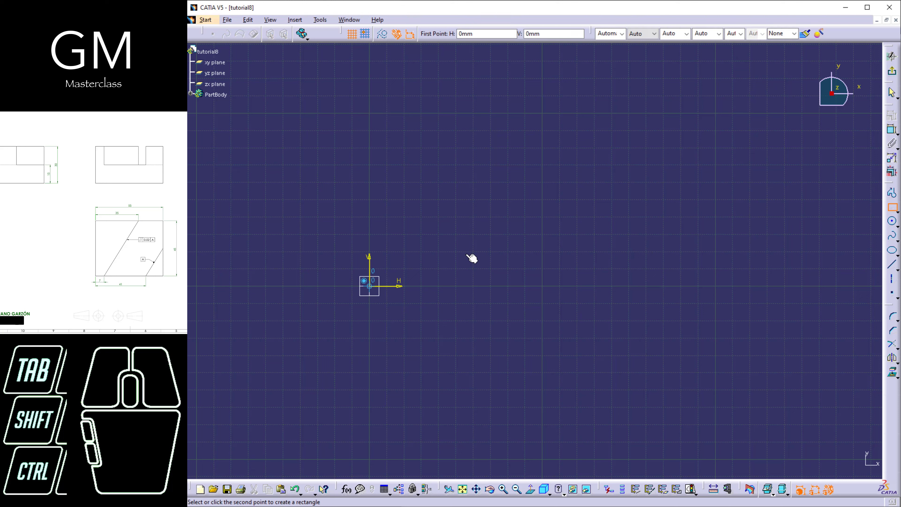
pyautogui.click(579, 136)
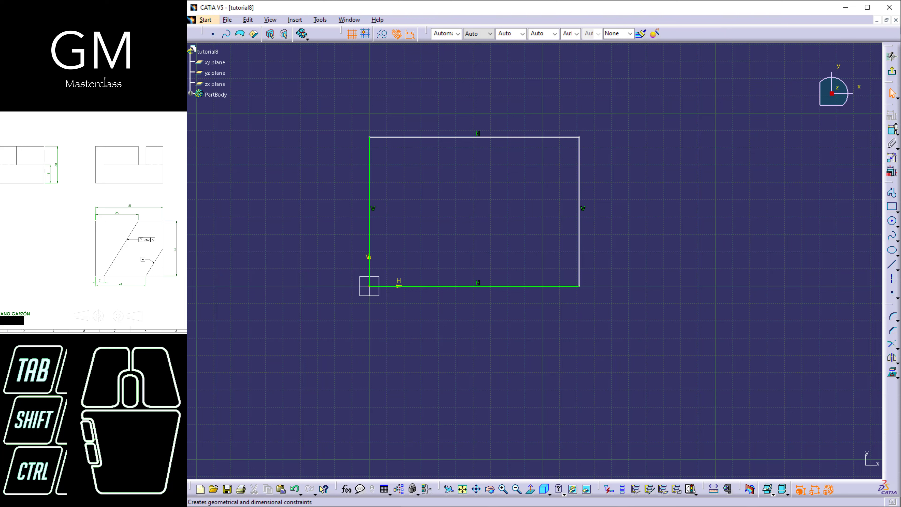
# Dimension the rectangle's width along its upper side and its height along its right side
pyautogui.click(891, 130)
pyautogui.click(549, 138)
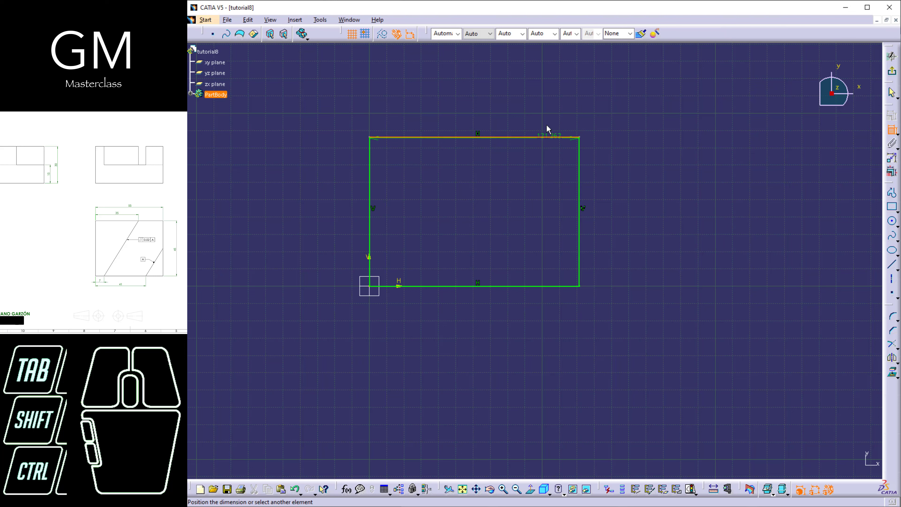
pyautogui.click(522, 109)
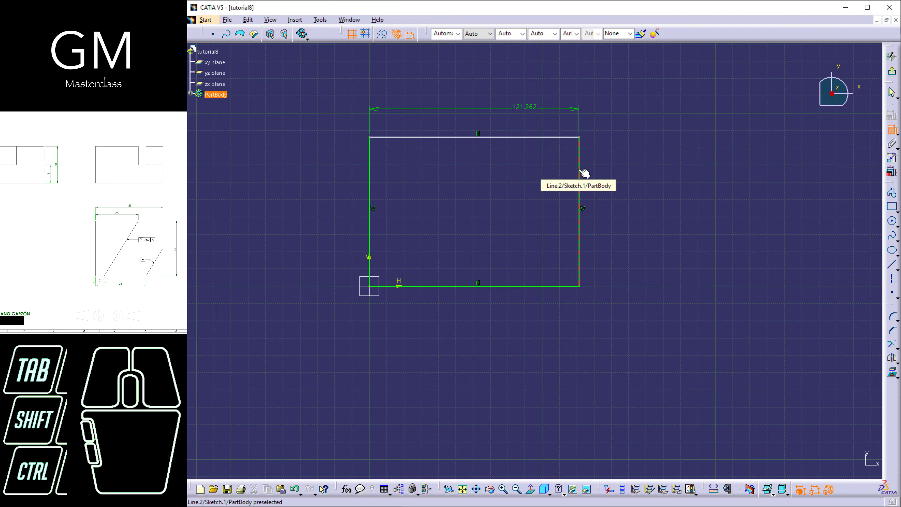
pyautogui.click(580, 177)
pyautogui.click(625, 169)
# Set the rectangle's height to 45 mm and its width to 55 mm
pyautogui.doubleClick(625, 170)
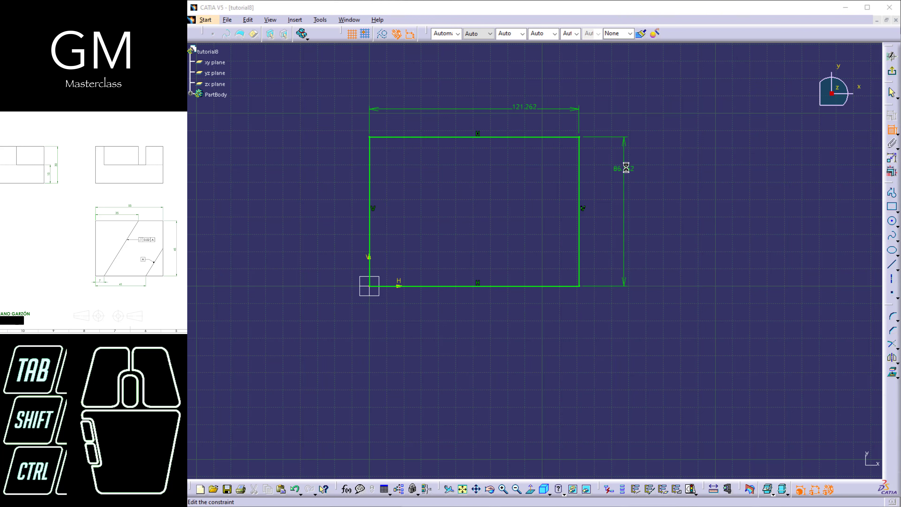
pyautogui.write('45')
pyautogui.press('Return')
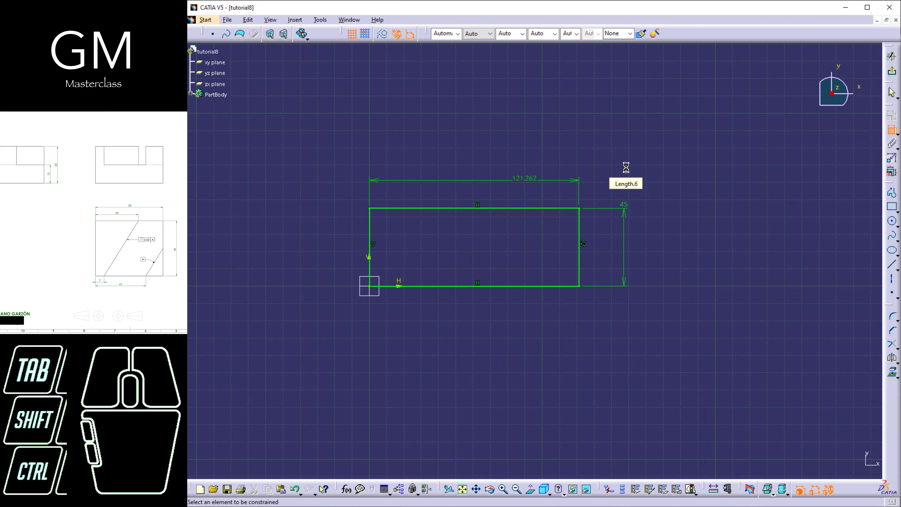
pyautogui.doubleClick(517, 177)
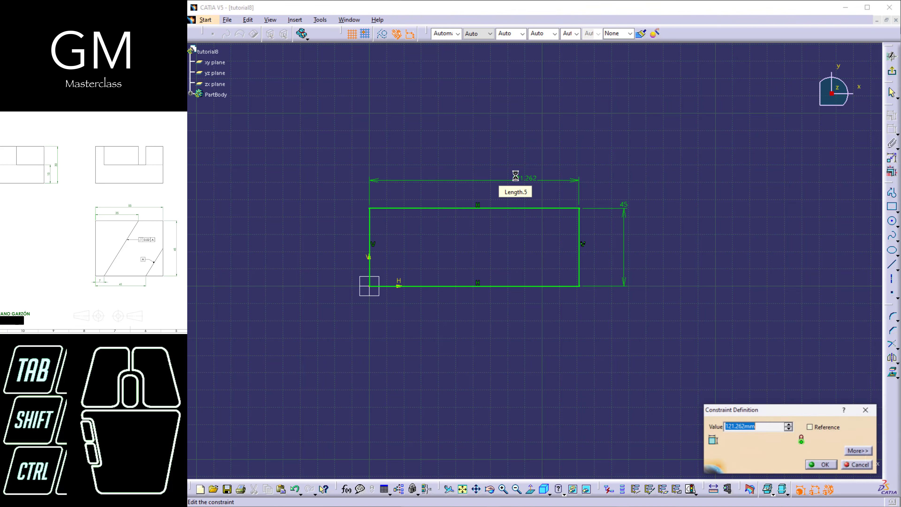
pyautogui.write('55')
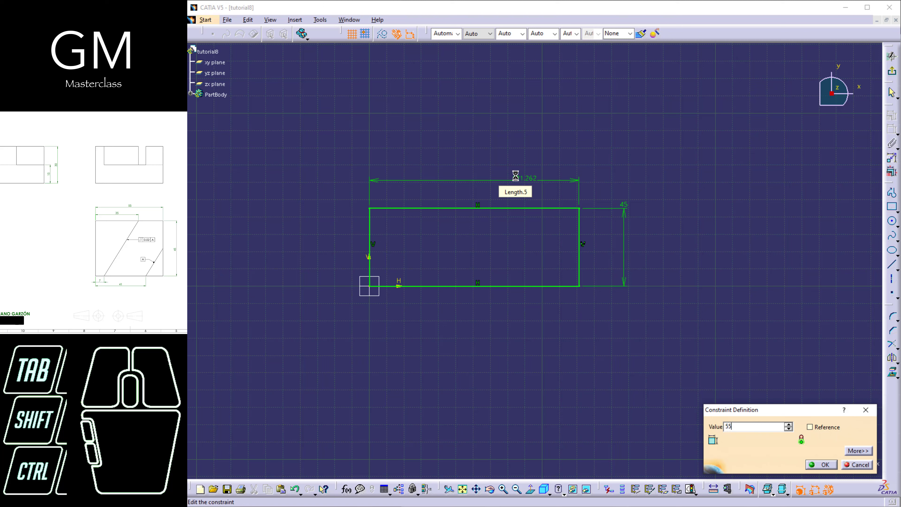
pyautogui.press('Return')
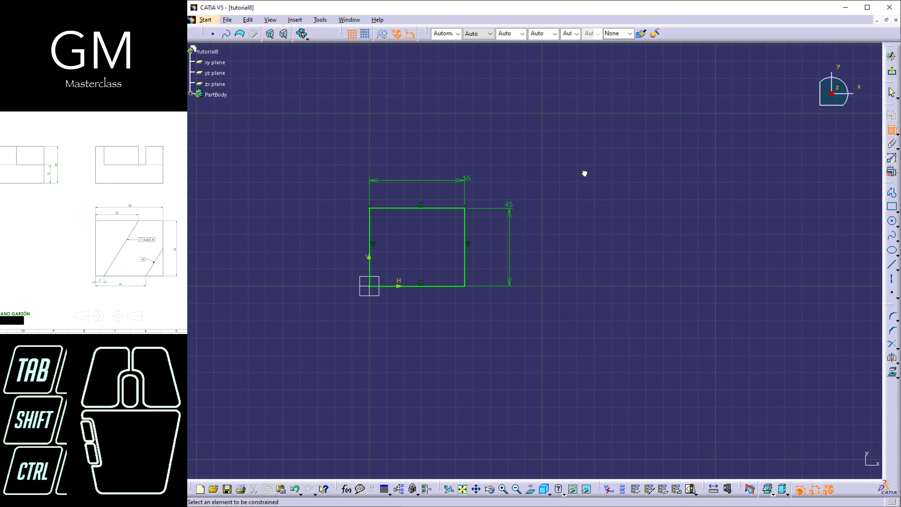
# Exit the sketch and extrude the rectangle into a 30 mm pad
pyautogui.click(892, 72)
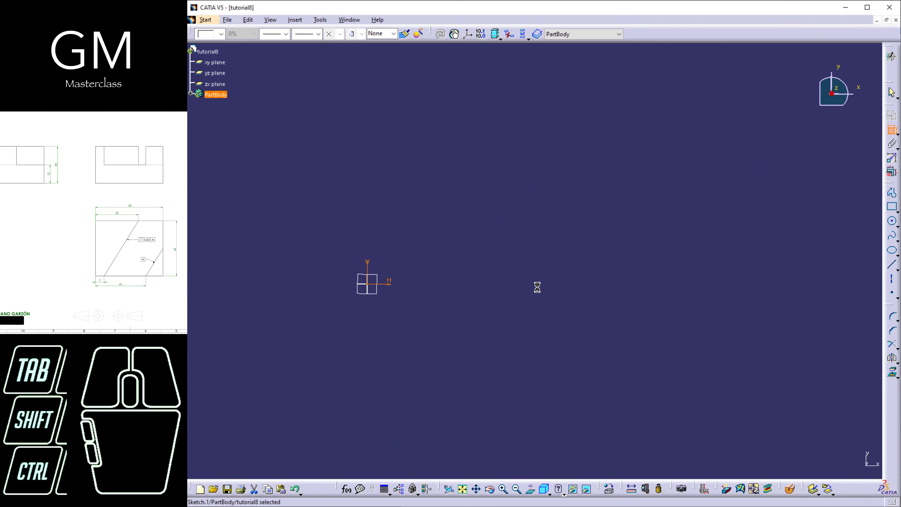
pyautogui.moveTo(513, 323); pyautogui.dragTo(530, 284, button='middle')
pyautogui.click(779, 241)
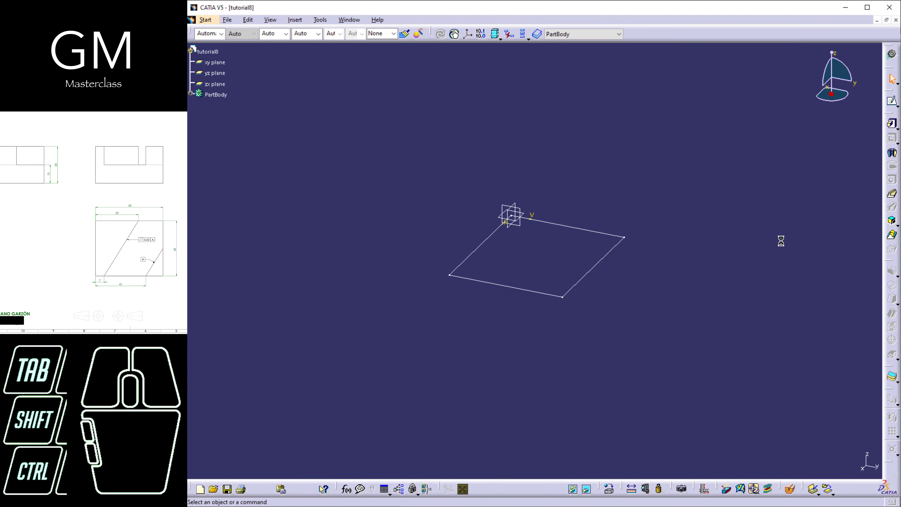
pyautogui.click(888, 125)
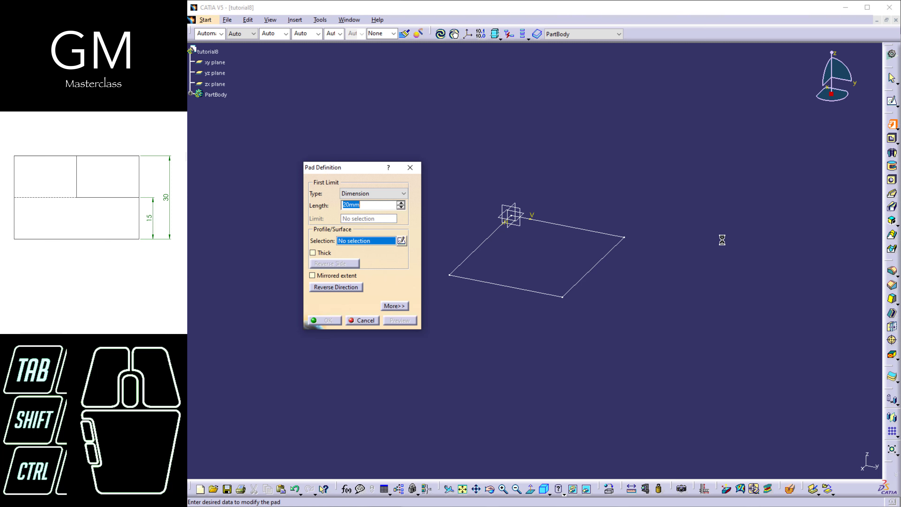
pyautogui.write('30')
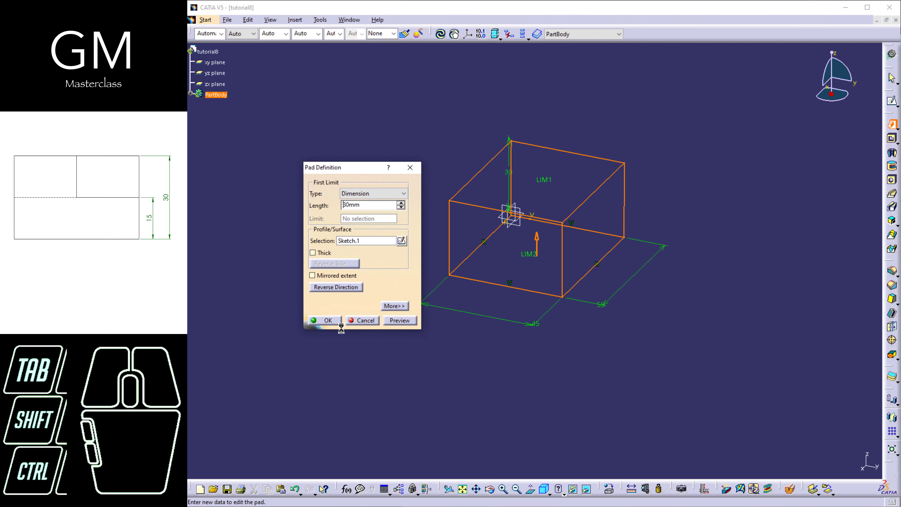
pyautogui.click(339, 320)
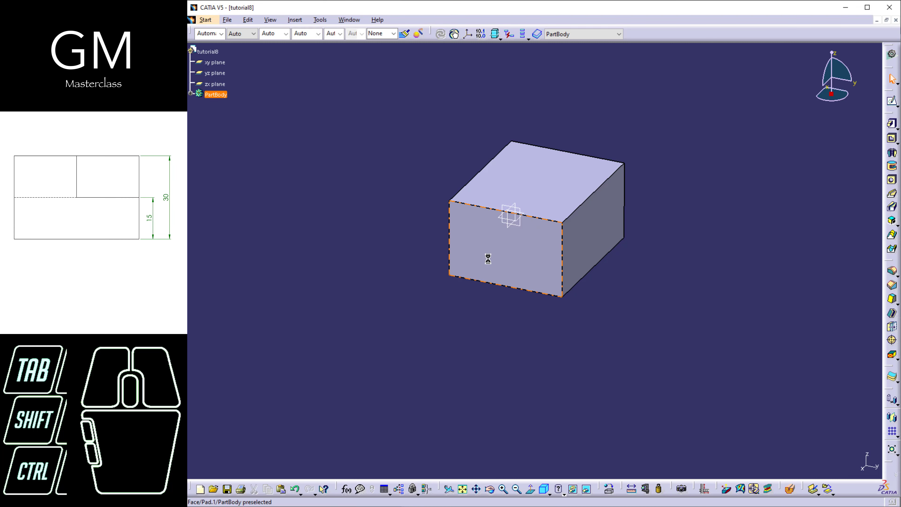
# Start a new sketch on the block's top face
pyautogui.click(892, 101)
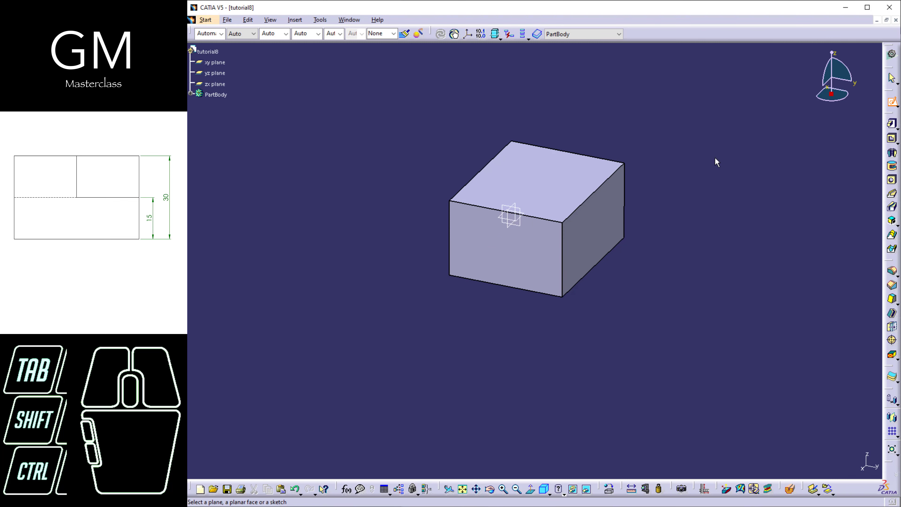
pyautogui.click(574, 191)
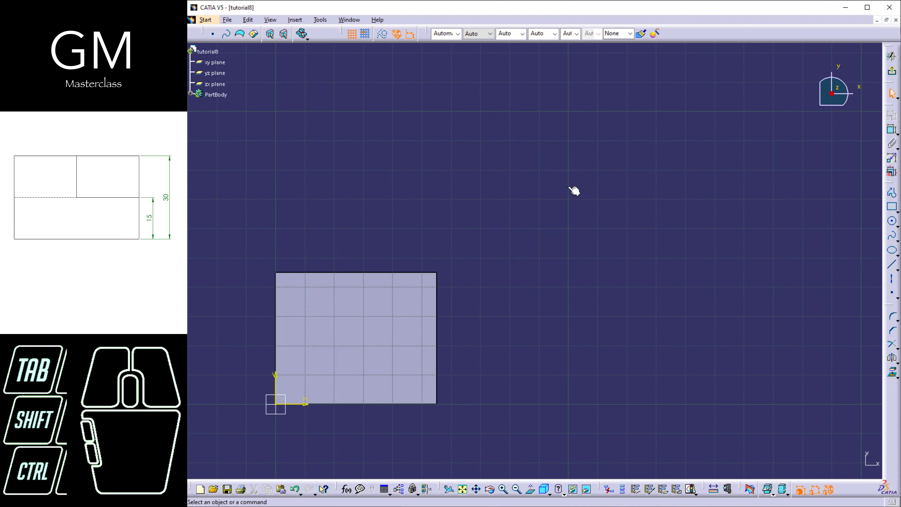
pyautogui.moveTo(466, 317)
pyautogui.mouseDown(button='middle')
pyautogui.moveTo(569, 261)
pyautogui.moveTo(571, 284)
pyautogui.moveTo(552, 302)
pyautogui.mouseUp(button='middle')
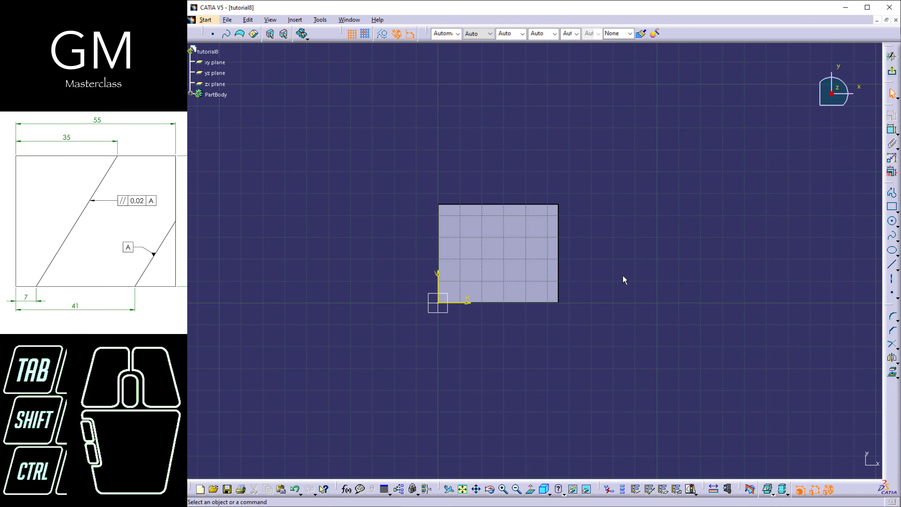
pyautogui.rightClick(619, 379)
pyautogui.moveTo(620, 378)
pyautogui.mouseDown(button='middle')
pyautogui.moveTo(618, 338)
pyautogui.moveTo(689, 315)
pyautogui.moveTo(692, 303)
pyautogui.mouseUp(button='middle')
pyautogui.moveTo(692, 303); pyautogui.dragTo(659, 337, button='middle')
# Project all four edges of the top face into the sketch as construction elements
pyautogui.click(892, 375)
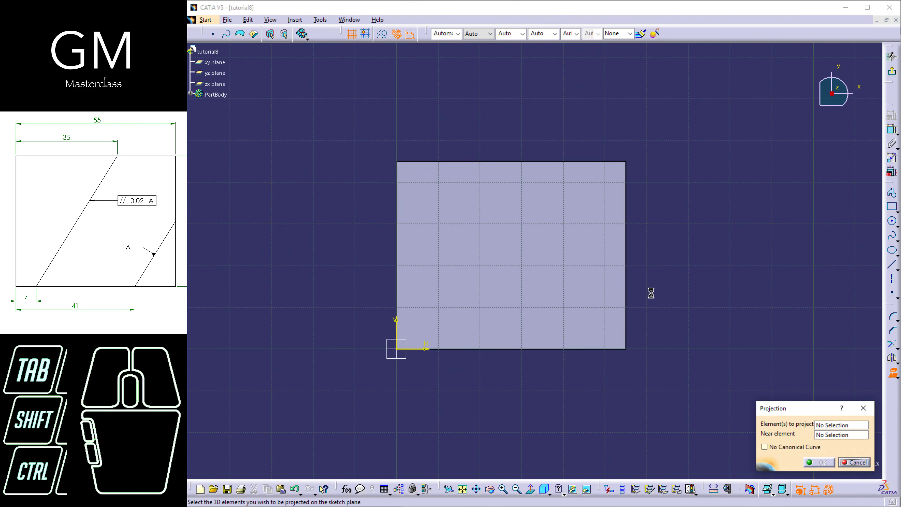
pyautogui.click(624, 255)
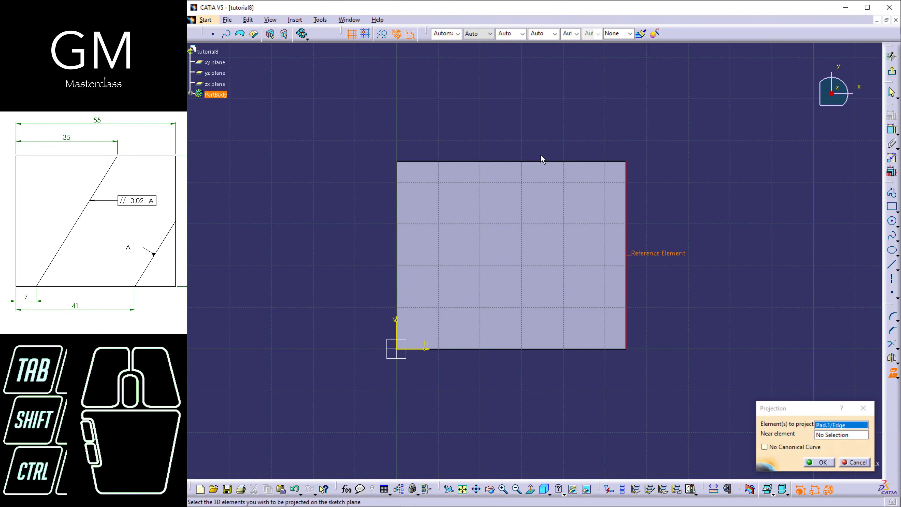
pyautogui.click(545, 163)
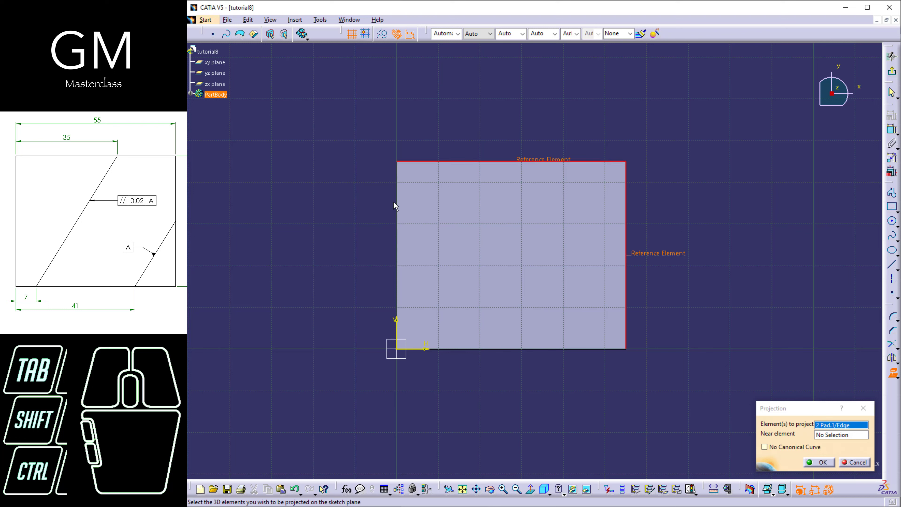
pyautogui.click(398, 202)
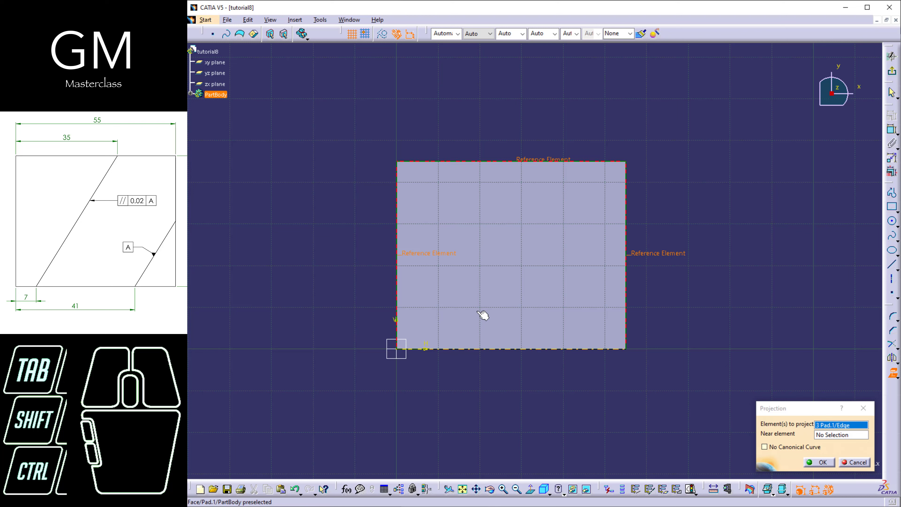
pyautogui.click(510, 350)
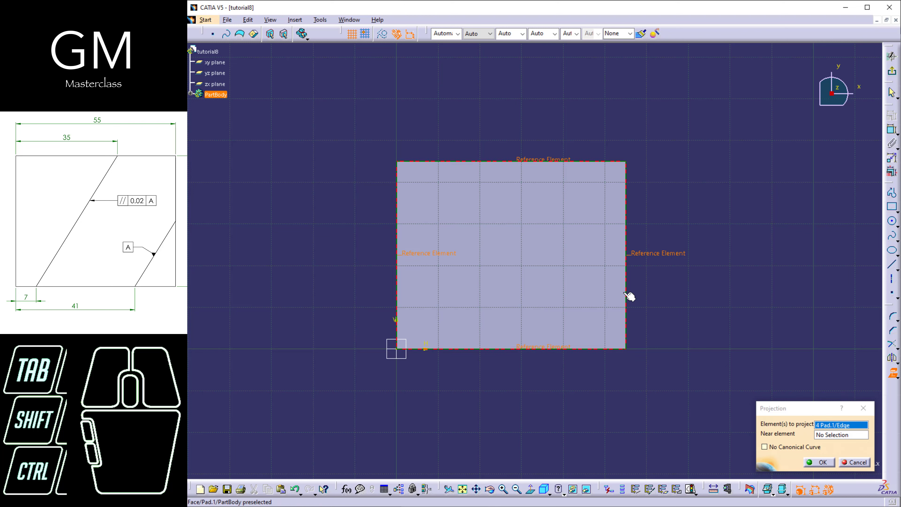
pyautogui.click(384, 39)
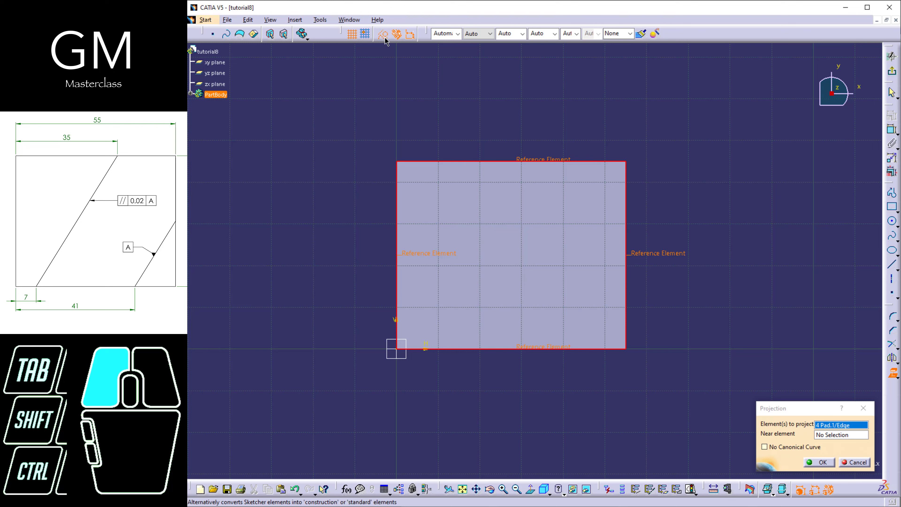
pyautogui.click(816, 463)
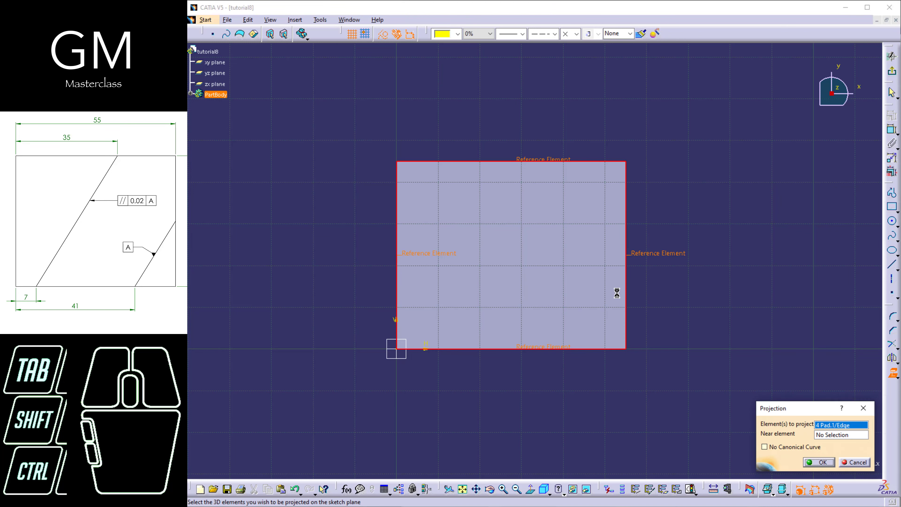
# Draw a slanted axis across the face's lower-right corner, from about 27 mm up the right edge to the bottom edge
pyautogui.moveTo(685, 274)
pyautogui.mouseDown(button='middle')
pyautogui.moveTo(657, 267)
pyautogui.moveTo(633, 281)
pyautogui.mouseUp(button='middle')
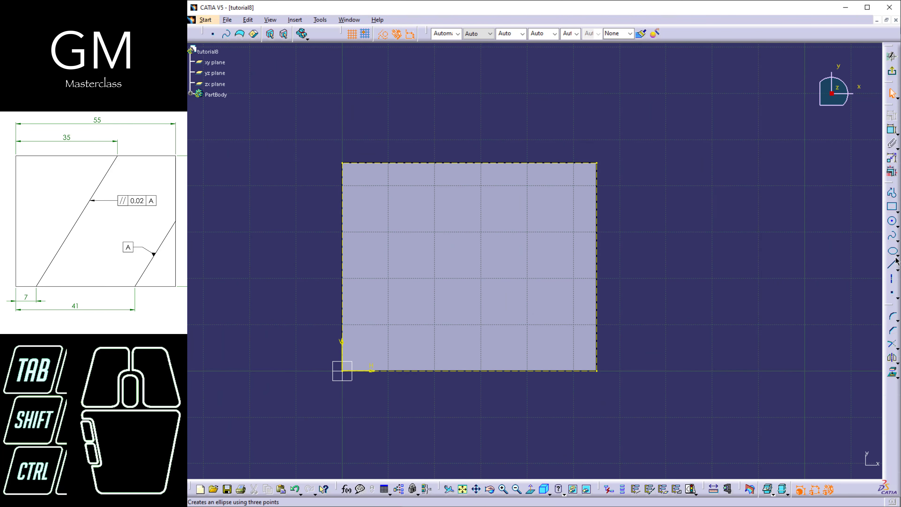
pyautogui.click(891, 279)
pyautogui.click(599, 244)
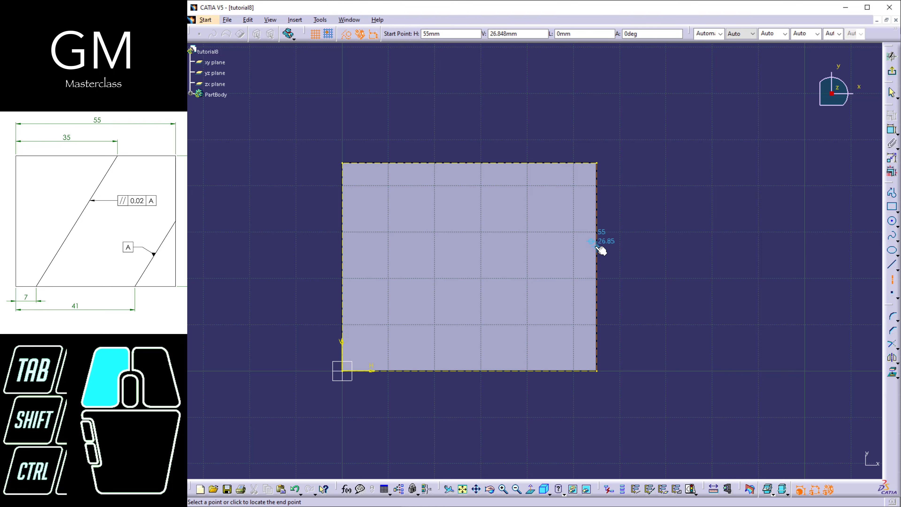
pyautogui.click(543, 368)
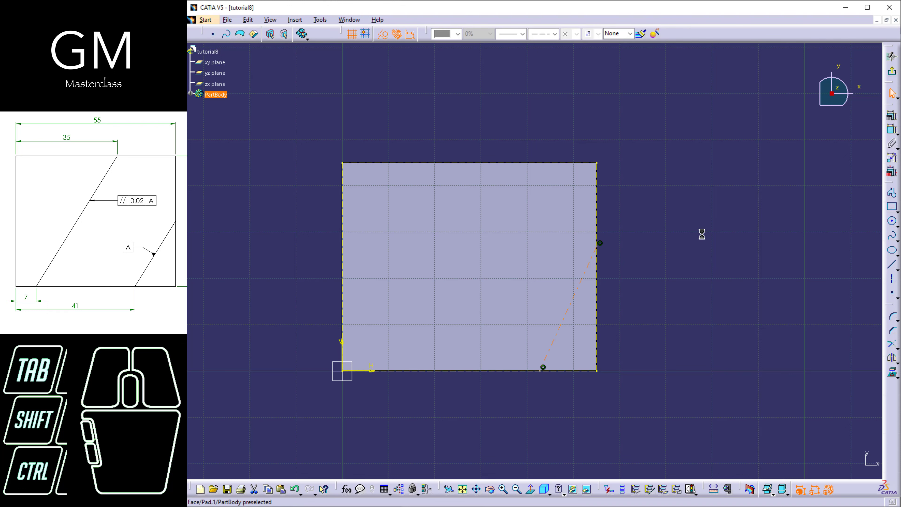
pyautogui.click(483, 164)
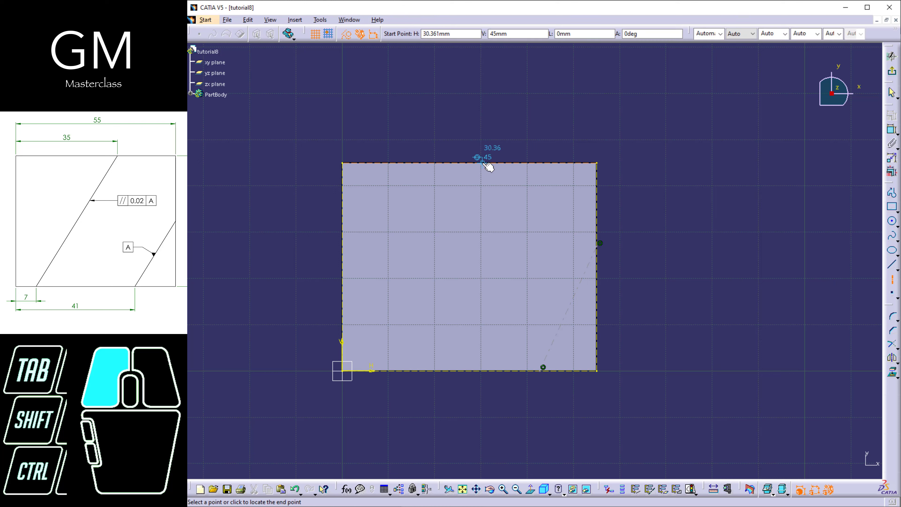
pyautogui.click(342, 268)
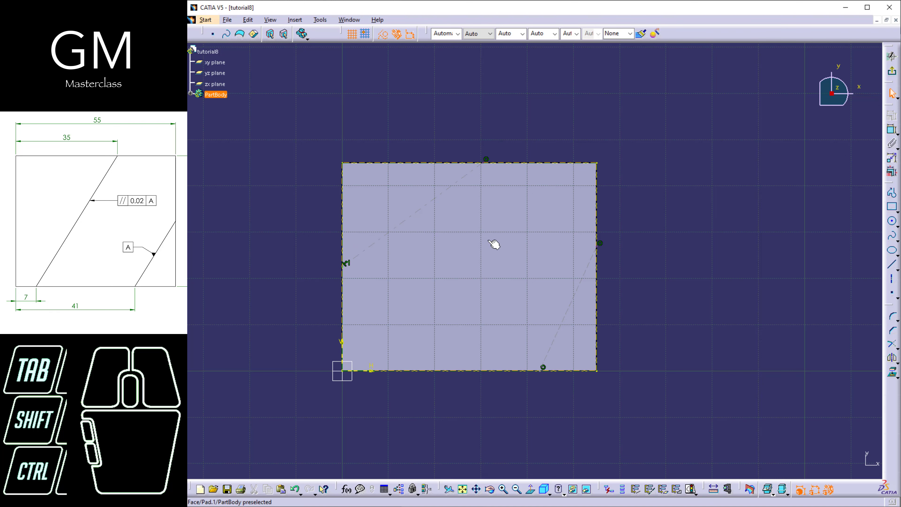
pyautogui.click(399, 230)
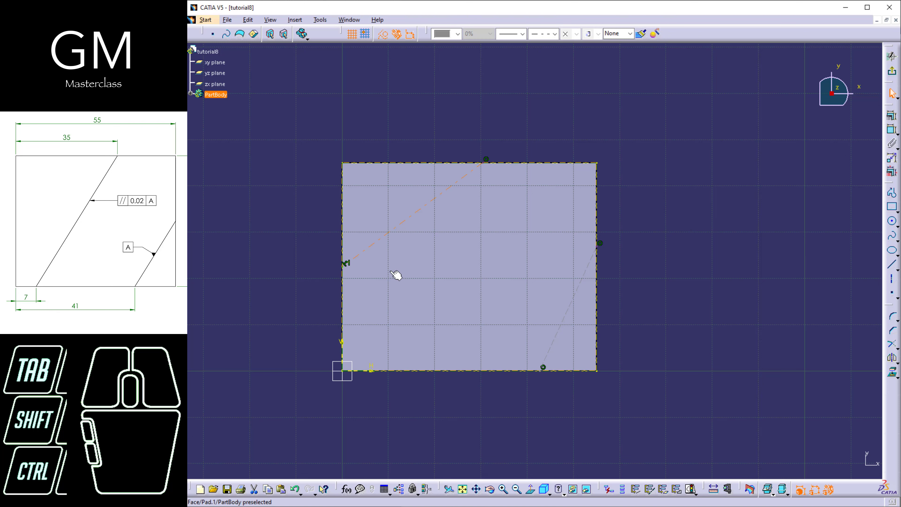
pyautogui.press('Delete')
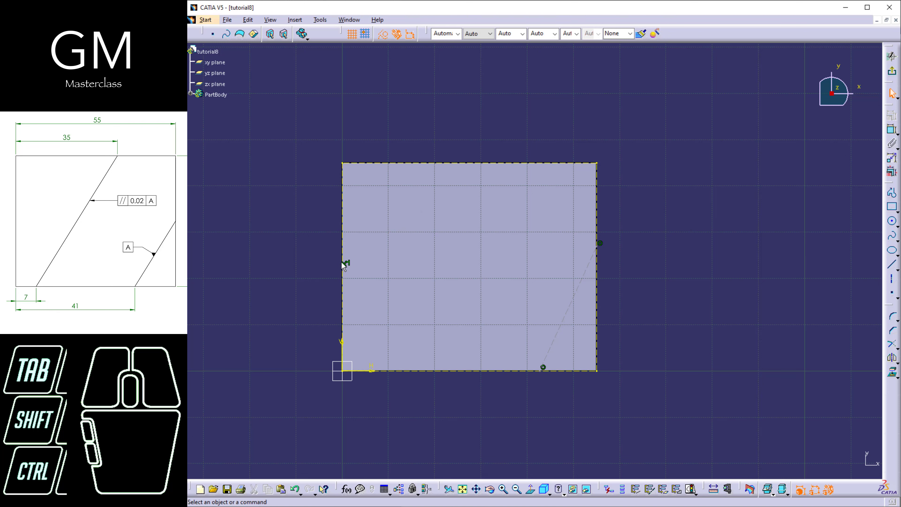
pyautogui.click(562, 143)
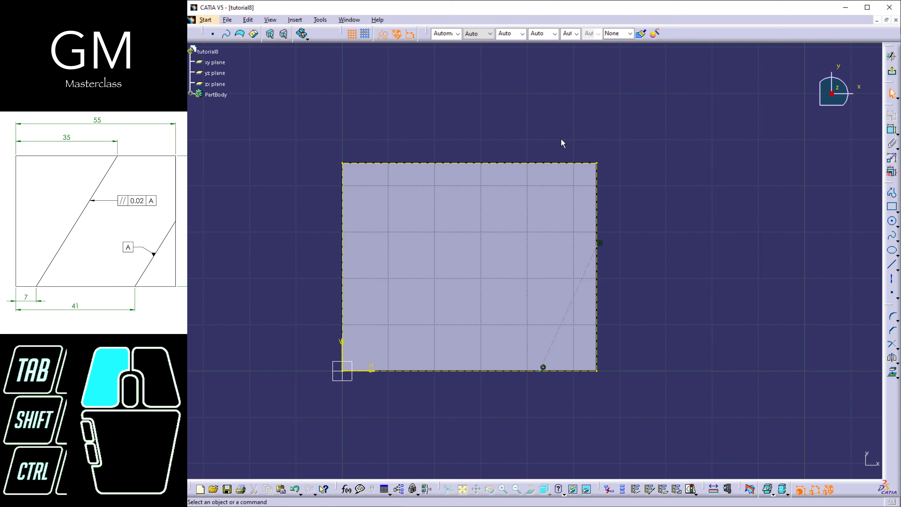
# Draw a slanted construction line from the top edge, about 27 mm from the left edge, down to the bottom edge
pyautogui.click(892, 265)
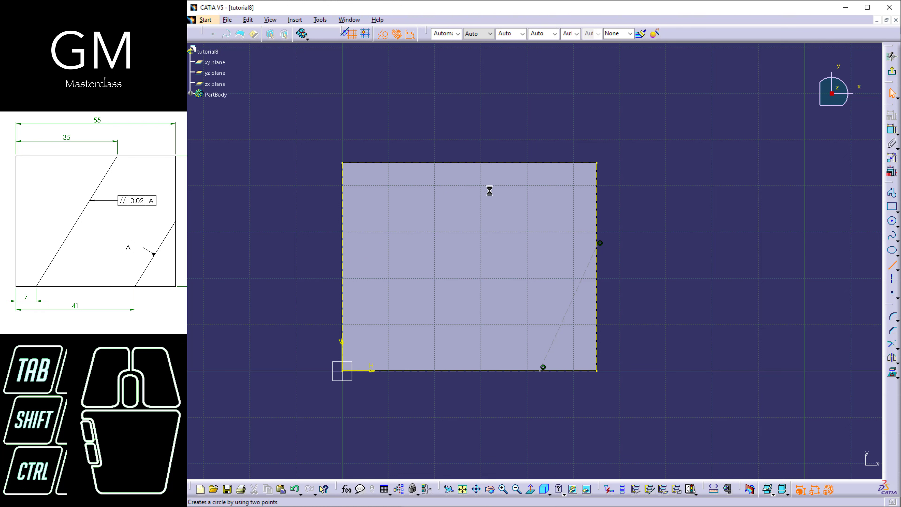
pyautogui.click(466, 162)
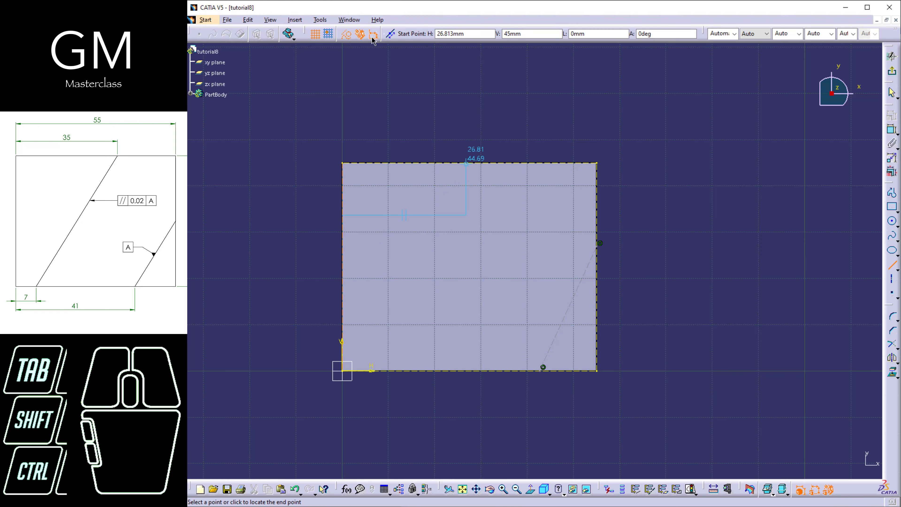
pyautogui.click(395, 371)
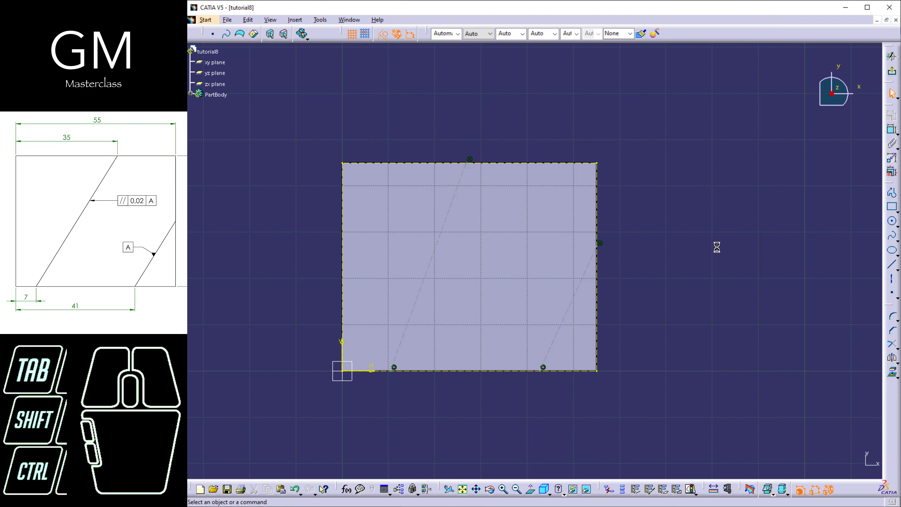
# Dimension the construction line's upper endpoint 35 mm from the face's left edge
pyautogui.click(892, 129)
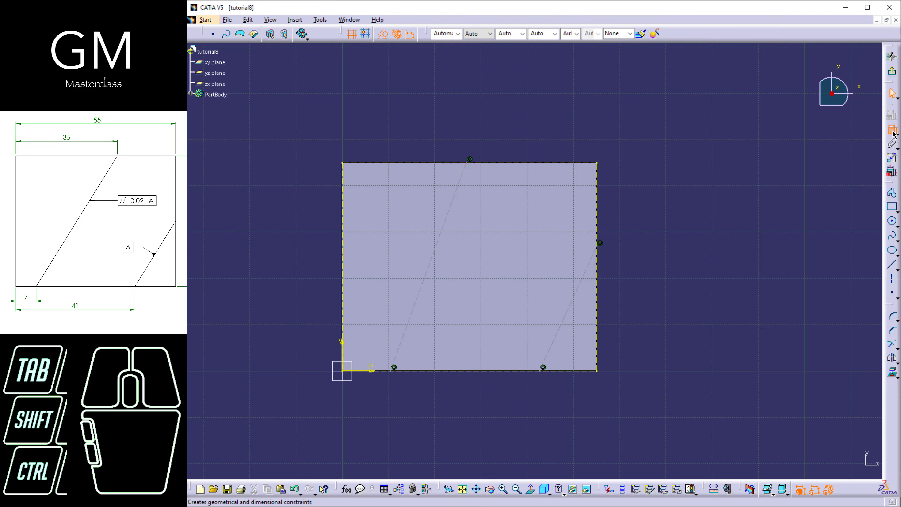
pyautogui.click(465, 165)
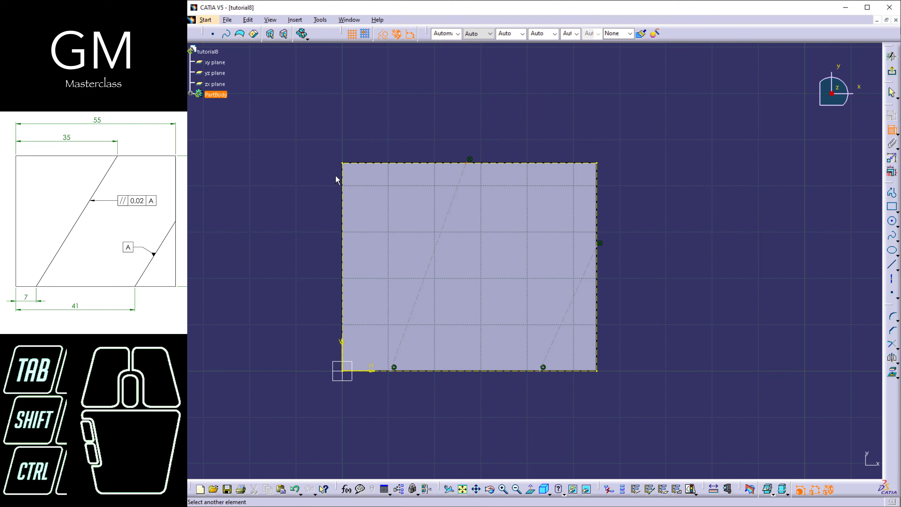
pyautogui.click(350, 172)
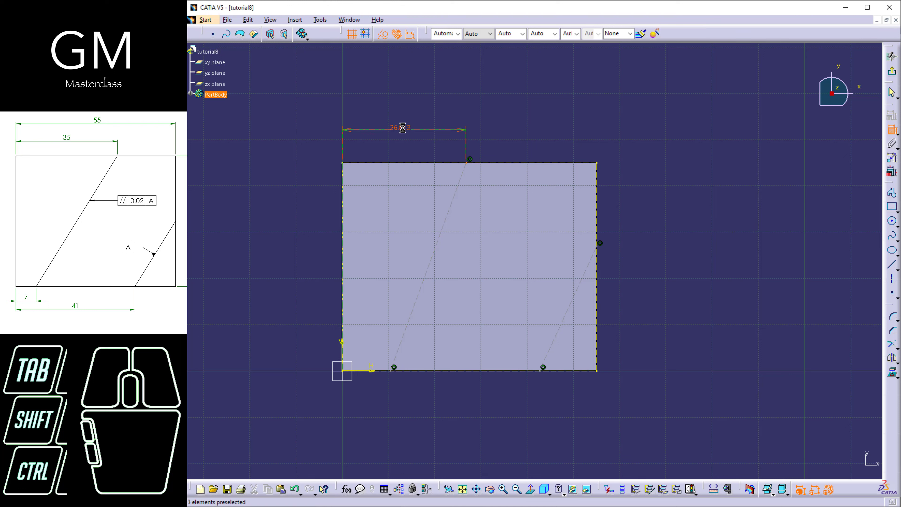
pyautogui.click(403, 132)
pyautogui.doubleClick(403, 129)
pyautogui.write('3')
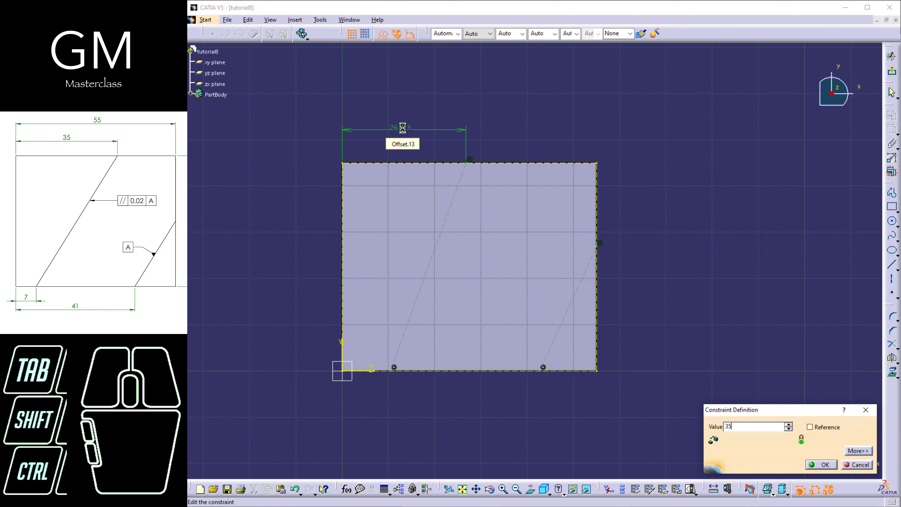
pyautogui.write('5')
pyautogui.press('Return')
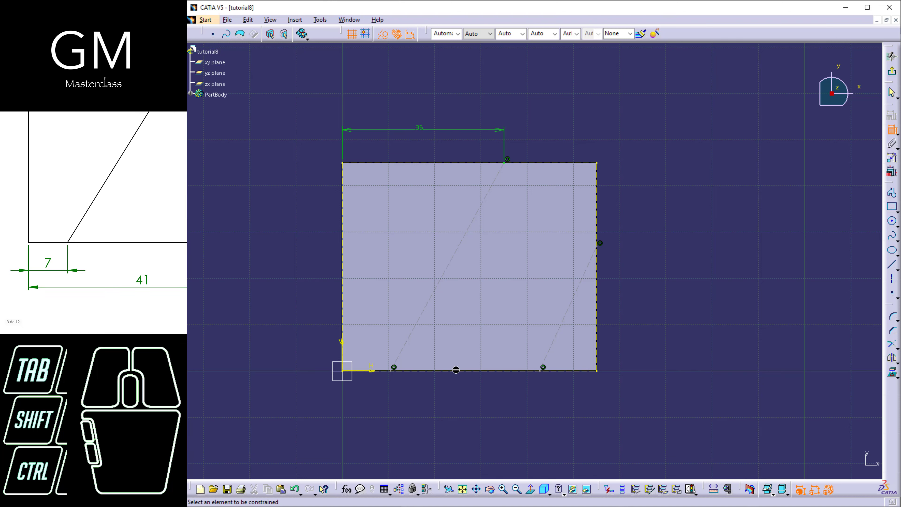
# Dimension the construction line's lower endpoint 7 mm from the face's left edge
pyautogui.click(394, 374)
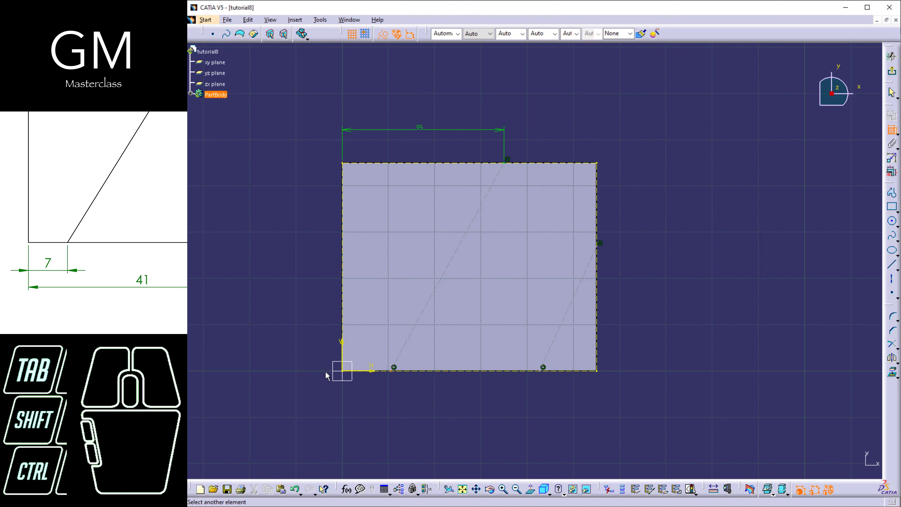
pyautogui.click(342, 347)
pyautogui.click(369, 408)
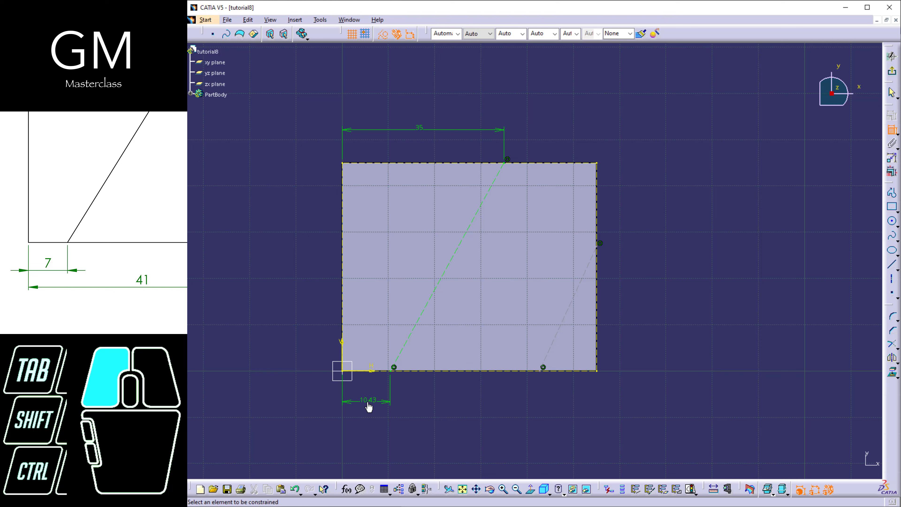
pyautogui.doubleClick(368, 404)
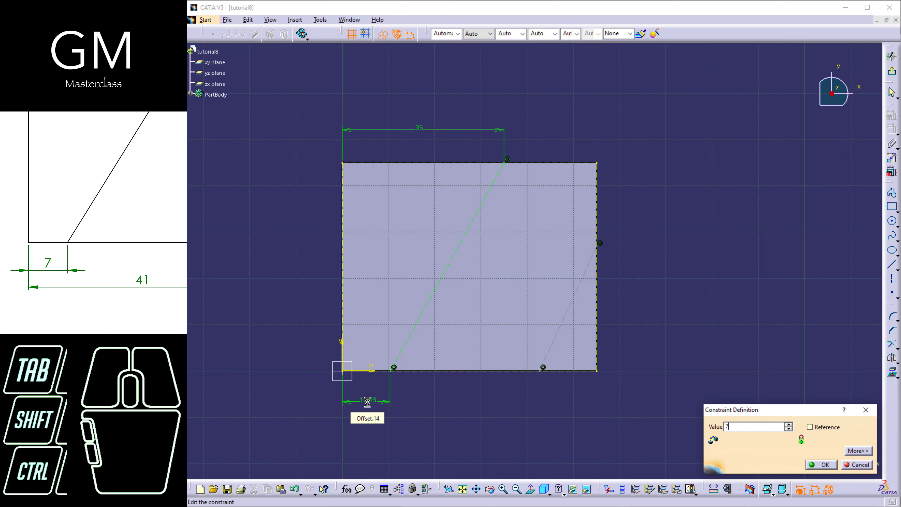
pyautogui.press('Return')
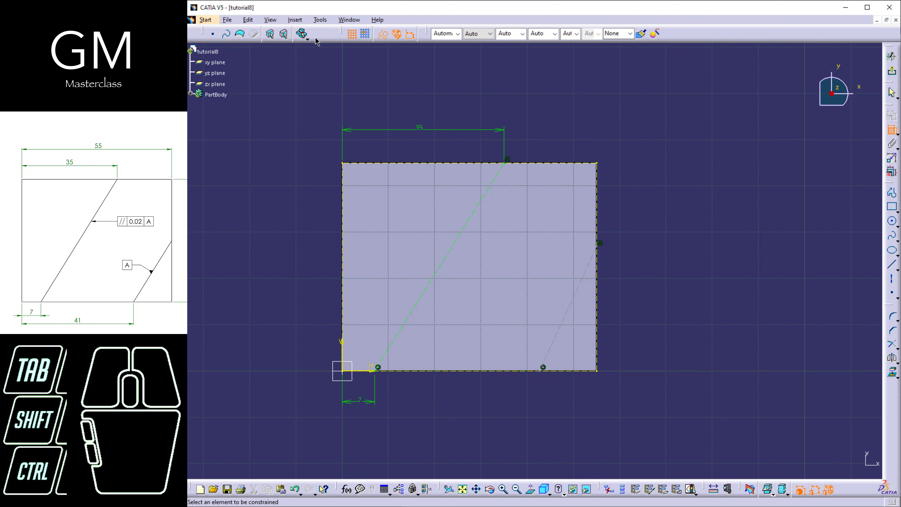
# Check the length unit choices in the Parameters and Measure options, then leave the options without saving
pyautogui.click(320, 20)
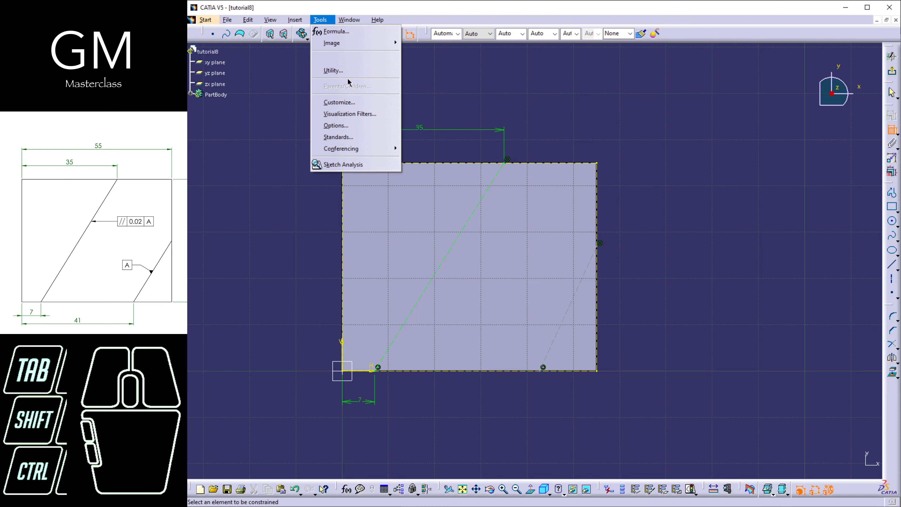
pyautogui.click(336, 126)
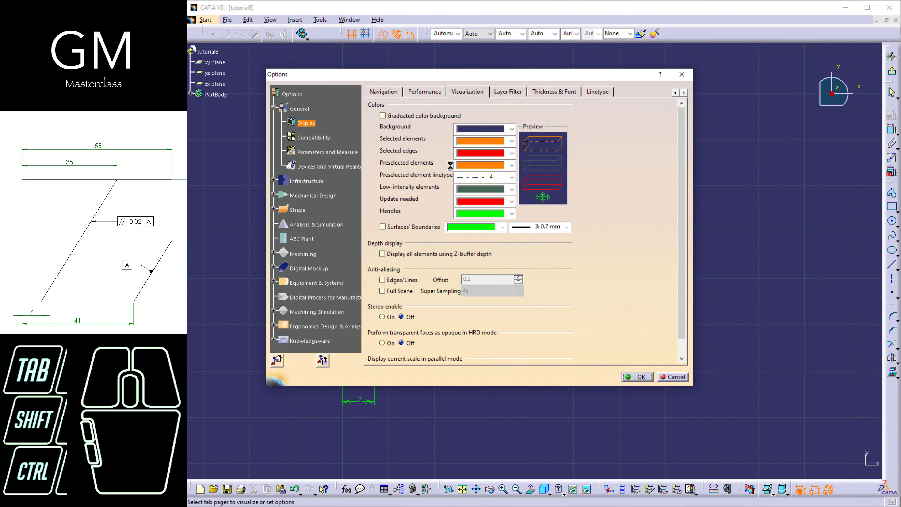
pyautogui.click(326, 154)
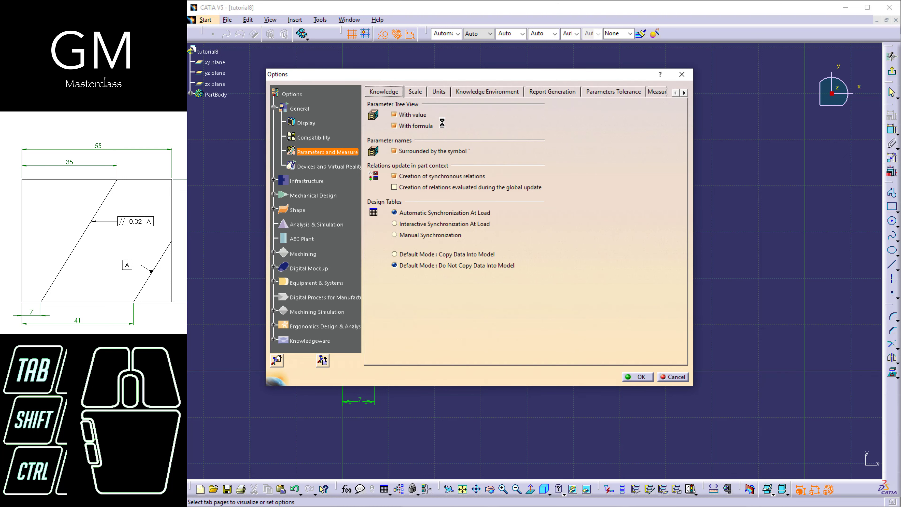
pyautogui.click(440, 92)
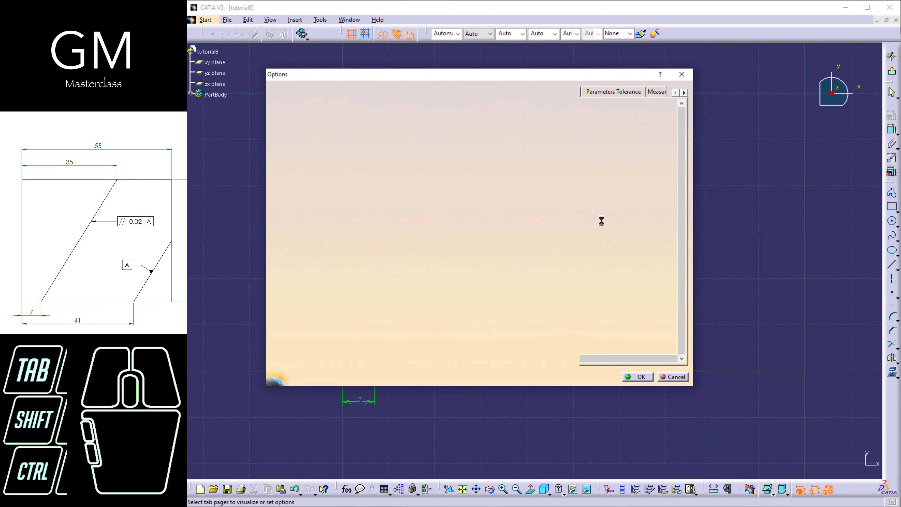
pyautogui.click(537, 183)
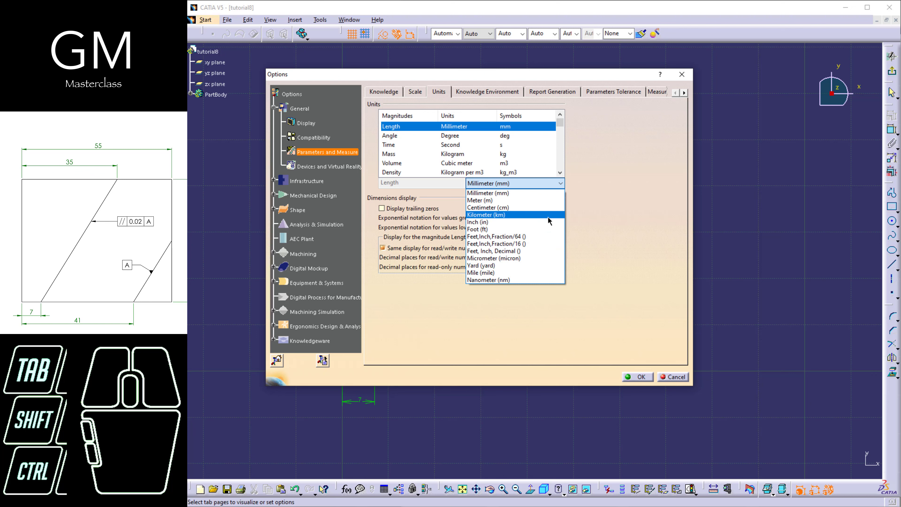
pyautogui.click(542, 193)
pyautogui.click(681, 376)
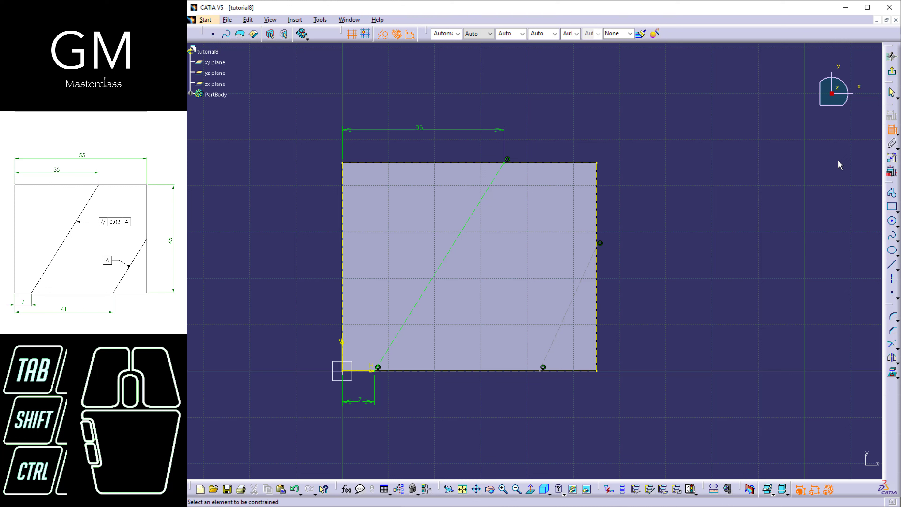
# Dimension the corner axis's lower endpoint 41 mm from the face's left edge
pyautogui.click(342, 353)
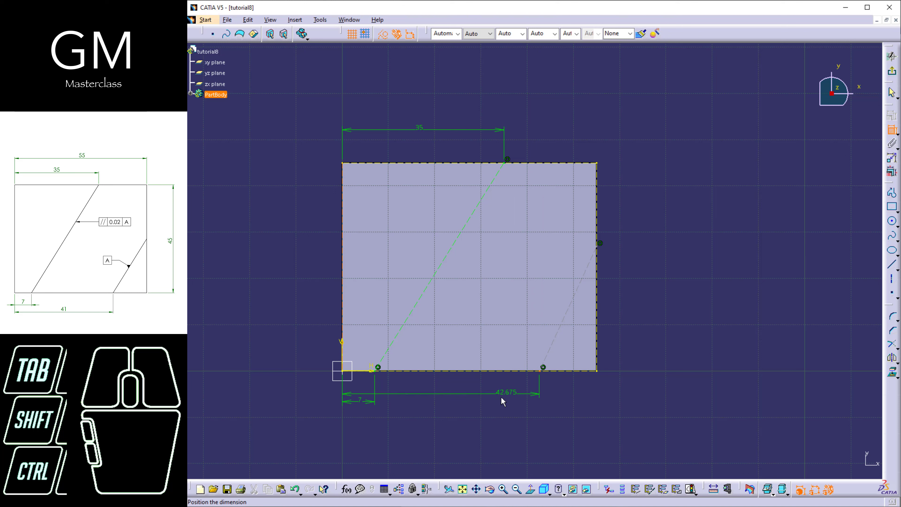
pyautogui.click(466, 436)
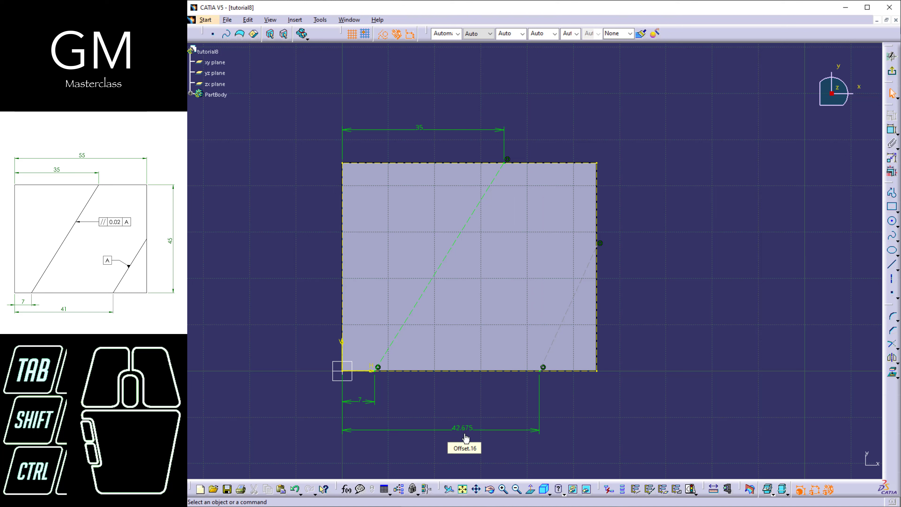
pyautogui.doubleClick(465, 435)
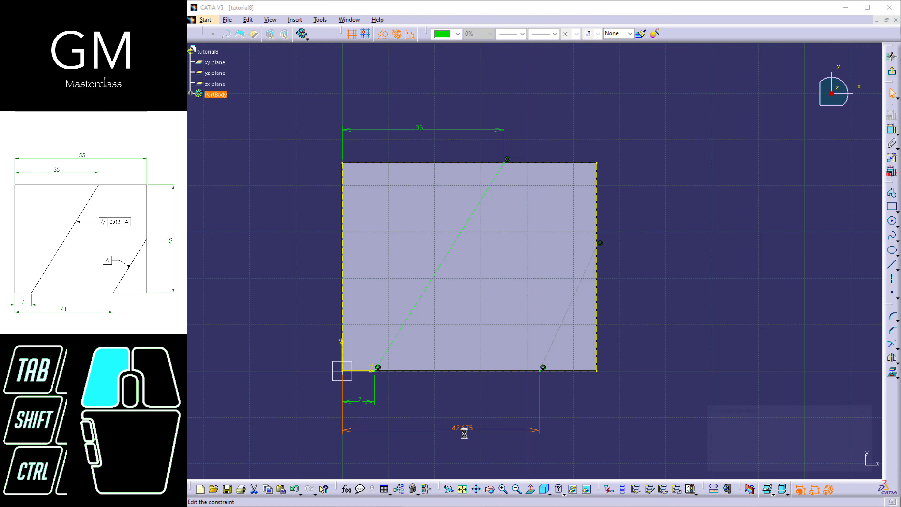
pyautogui.write('41')
pyautogui.press('Return')
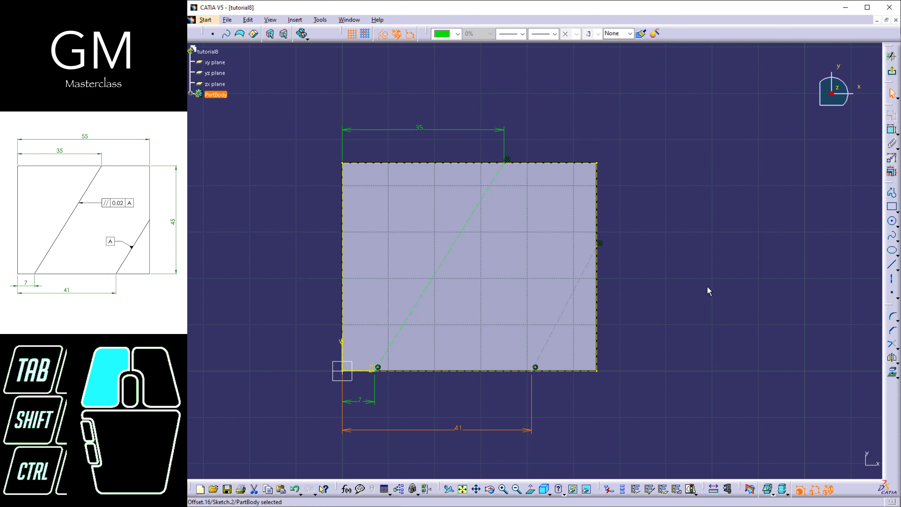
# Constrain the angle between the corner axis and the face's bottom edge to 45 degrees
pyautogui.click(892, 130)
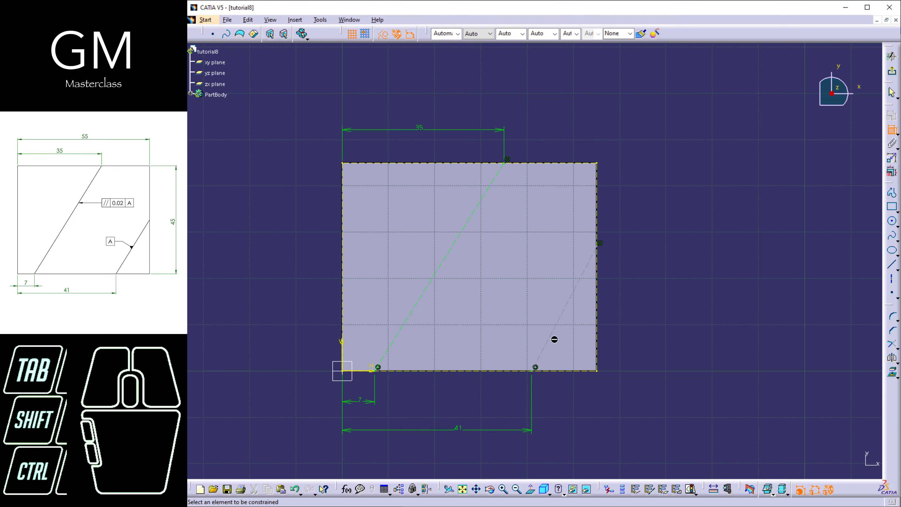
pyautogui.click(551, 337)
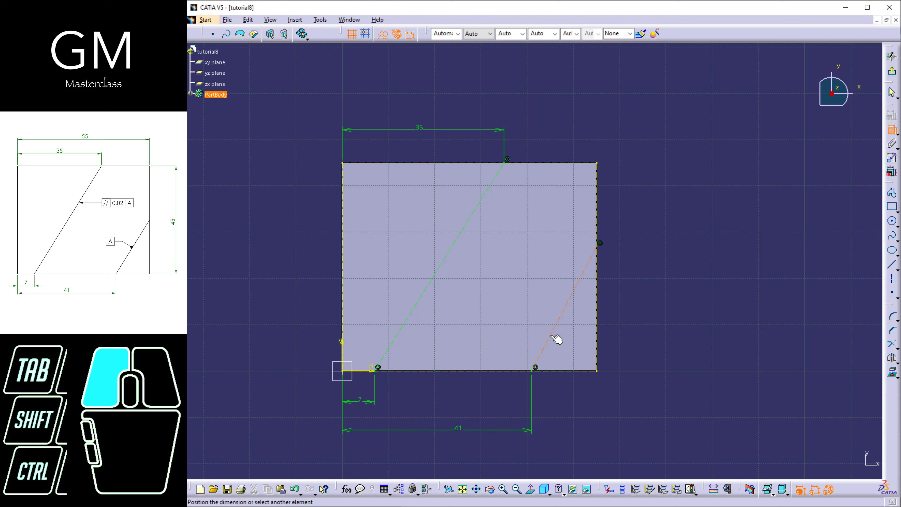
pyautogui.click(557, 371)
pyautogui.click(560, 349)
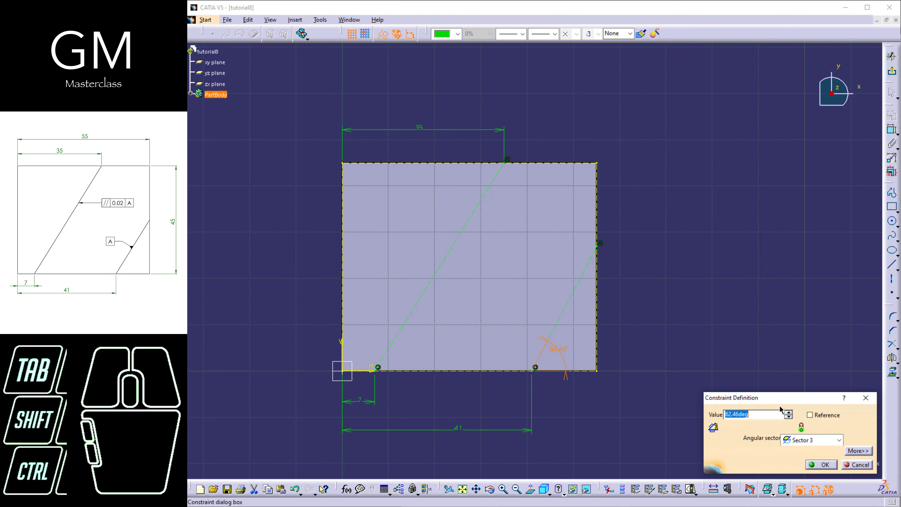
pyautogui.write('45')
pyautogui.press('Return')
pyautogui.click(743, 359)
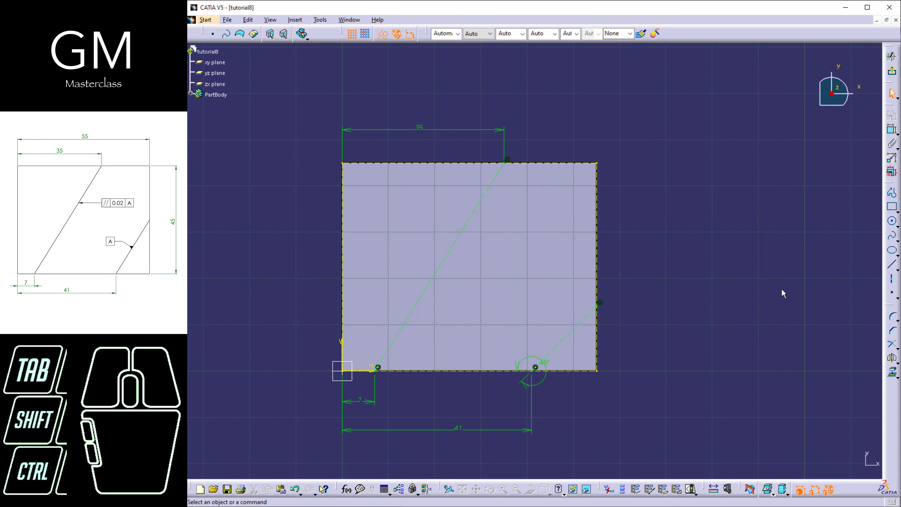
pyautogui.click(892, 193)
pyautogui.click(505, 162)
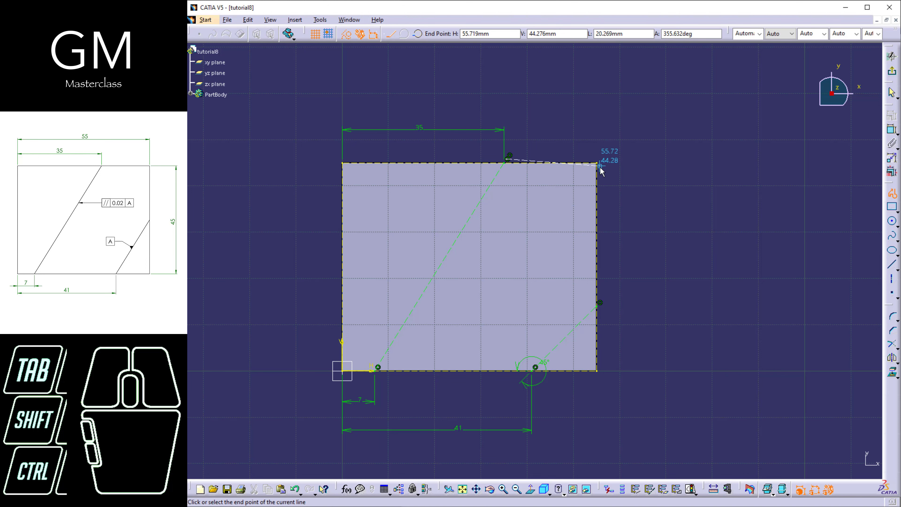
pyautogui.doubleClick(603, 164)
# Draw a closed five-sided profile through the long construction line's endpoints, the face's upper-right corner and both corner axis endpoints, and finish the sketch
pyautogui.click(891, 192)
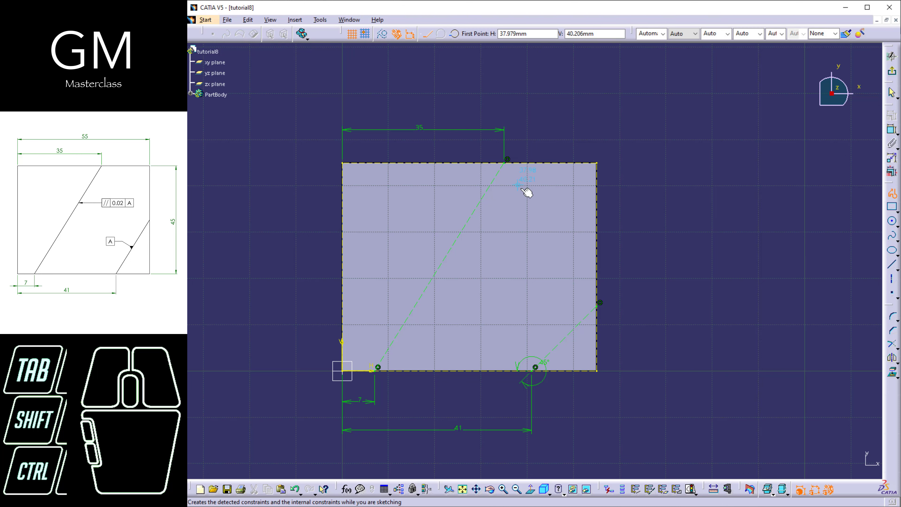
pyautogui.click(508, 163)
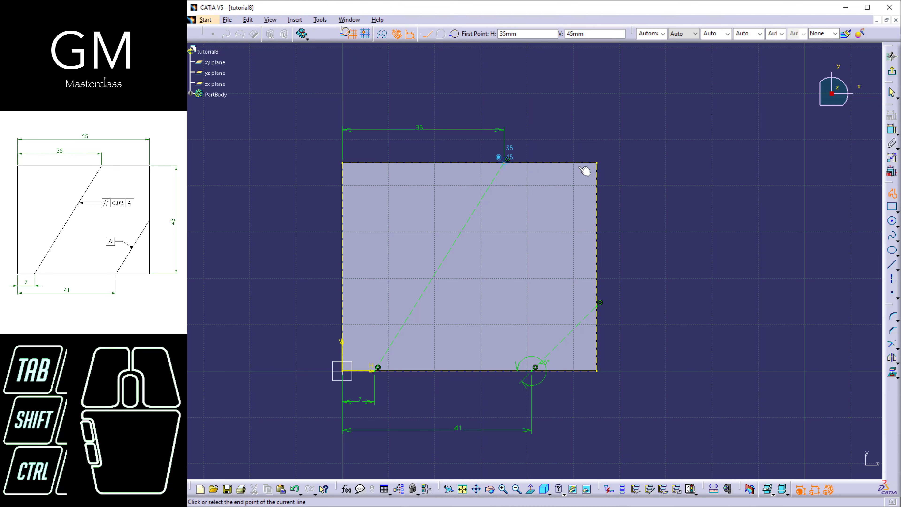
pyautogui.click(599, 165)
pyautogui.click(600, 307)
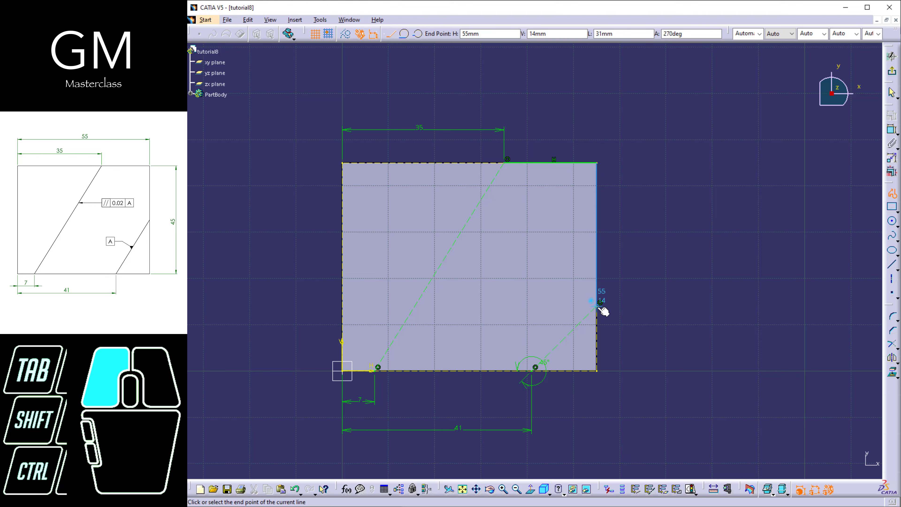
pyautogui.click(532, 371)
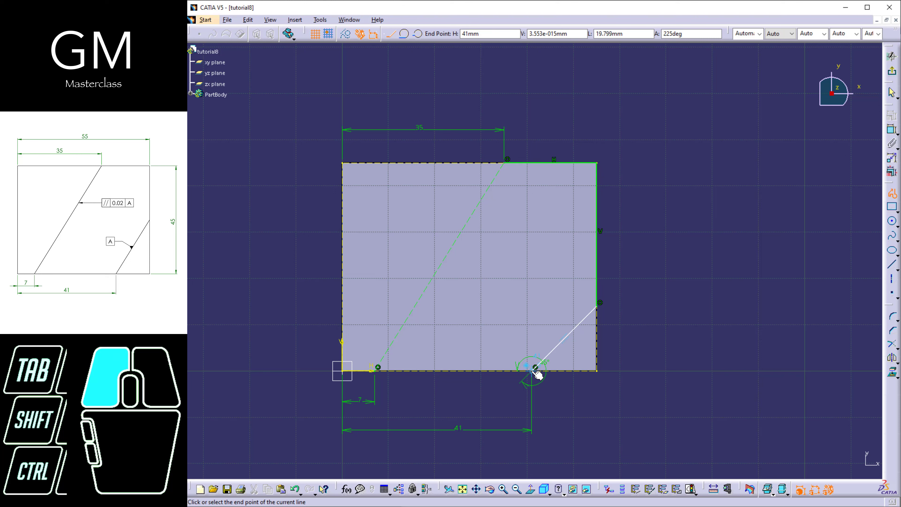
pyautogui.click(379, 370)
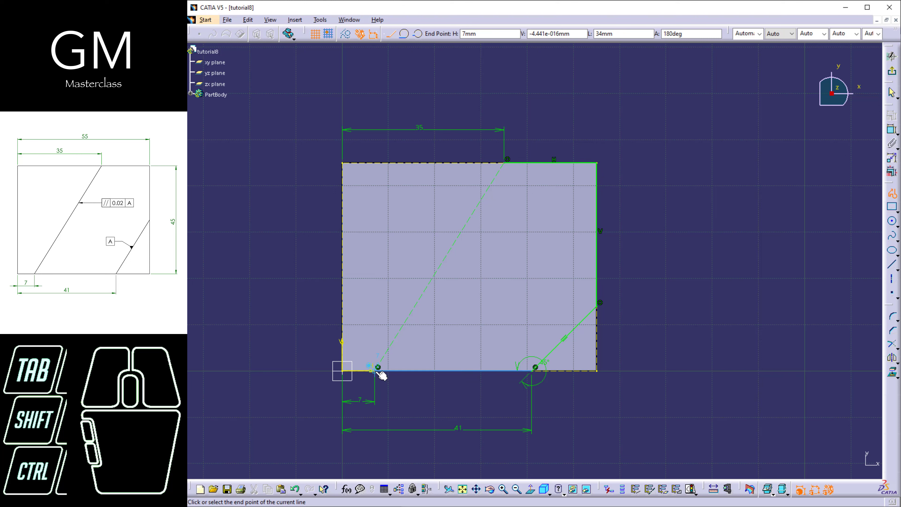
pyautogui.click(508, 163)
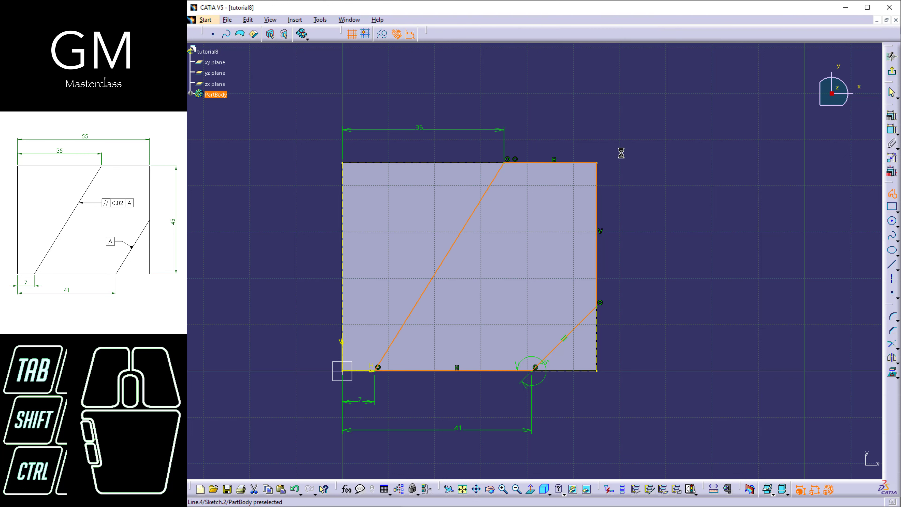
pyautogui.click(702, 257)
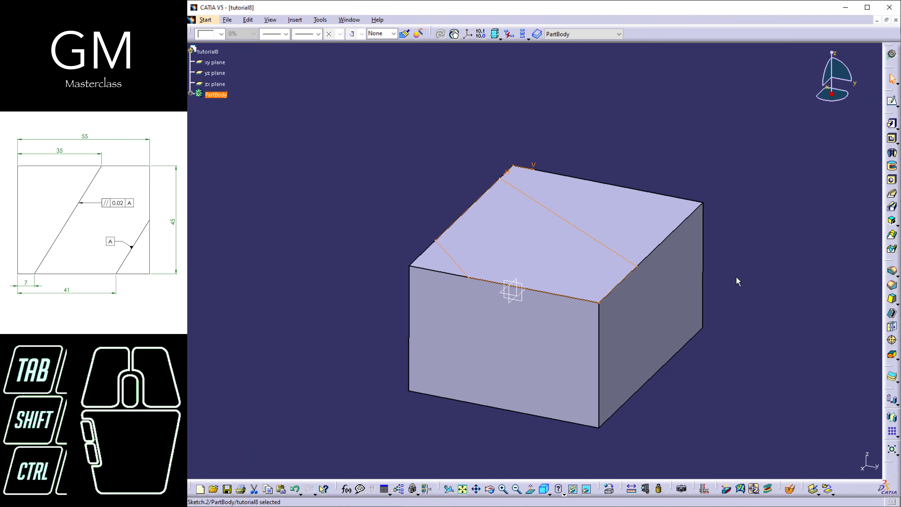
# Cut the channel sketch into the block as a pocket with a depth of 15 mm
pyautogui.click(891, 138)
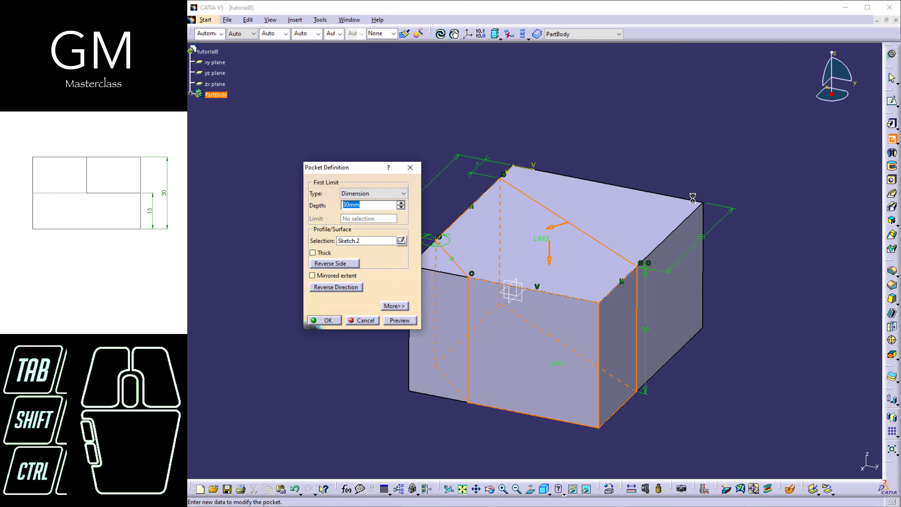
pyautogui.write('15')
pyautogui.press('Return')
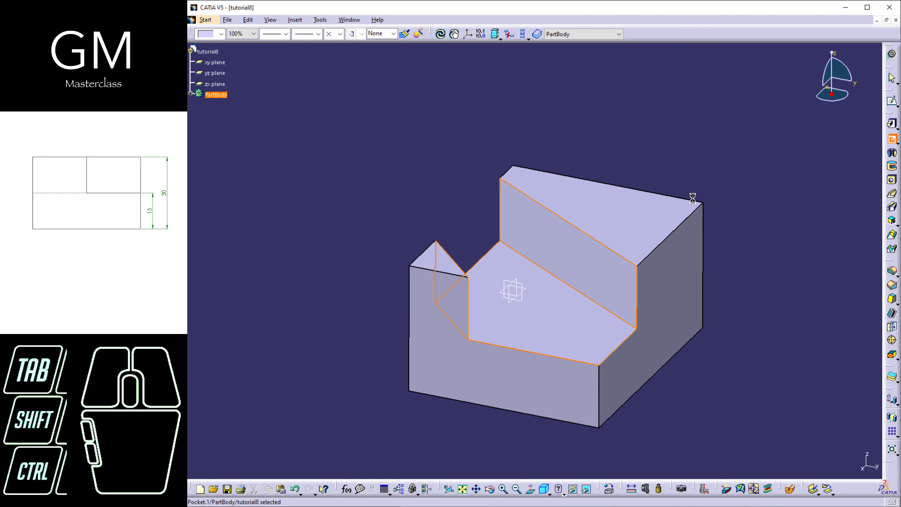
pyautogui.moveTo(511, 311); pyautogui.dragTo(633, 320, button='middle')
pyautogui.moveTo(521, 319); pyautogui.dragTo(470, 338, button='middle')
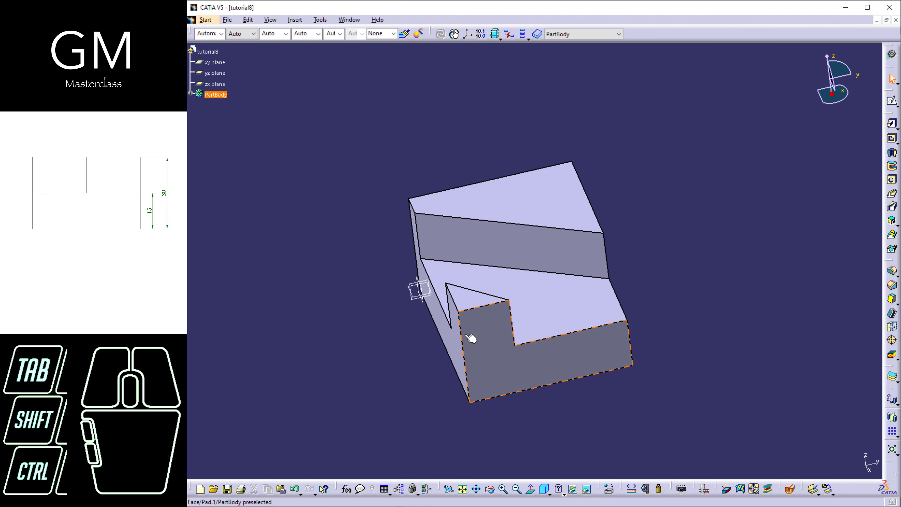
pyautogui.click(545, 489)
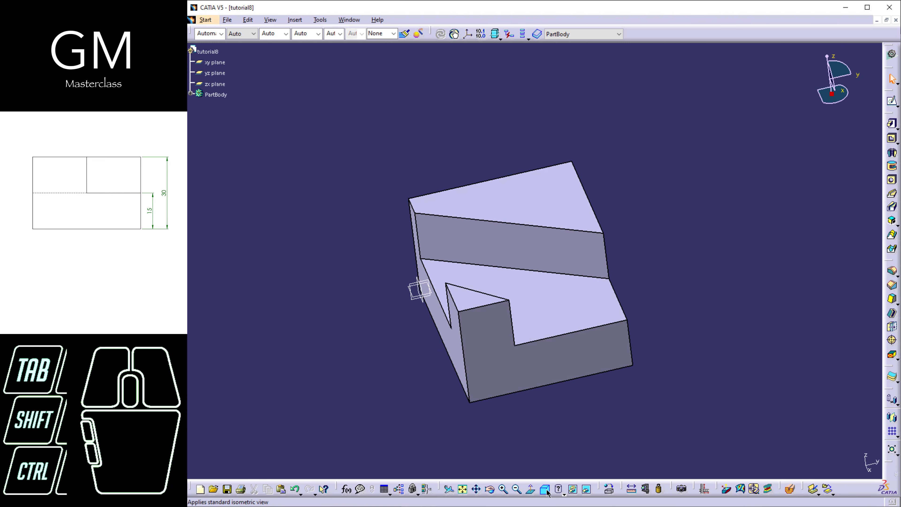
pyautogui.moveTo(658, 417); pyautogui.dragTo(662, 396, button='middle')
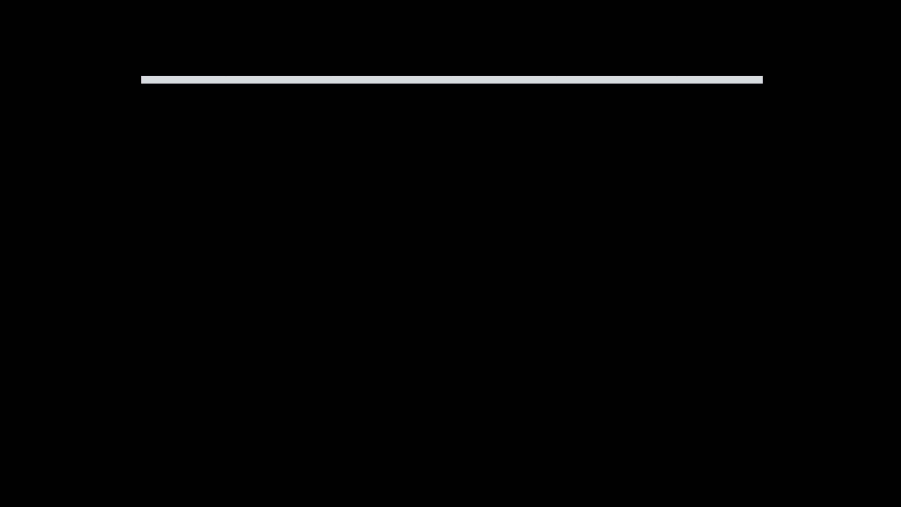